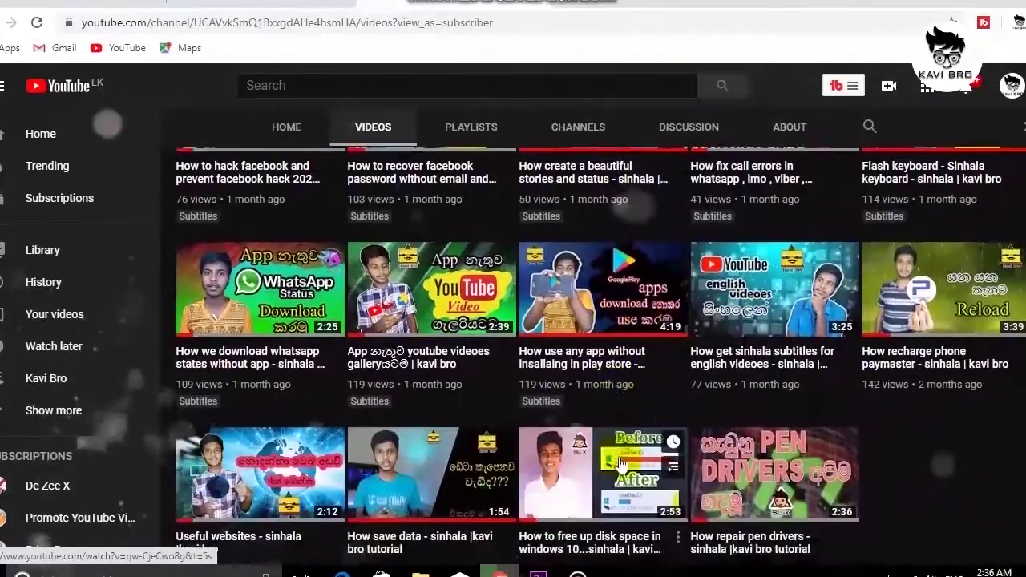
scroll(627, 459, up, 3)
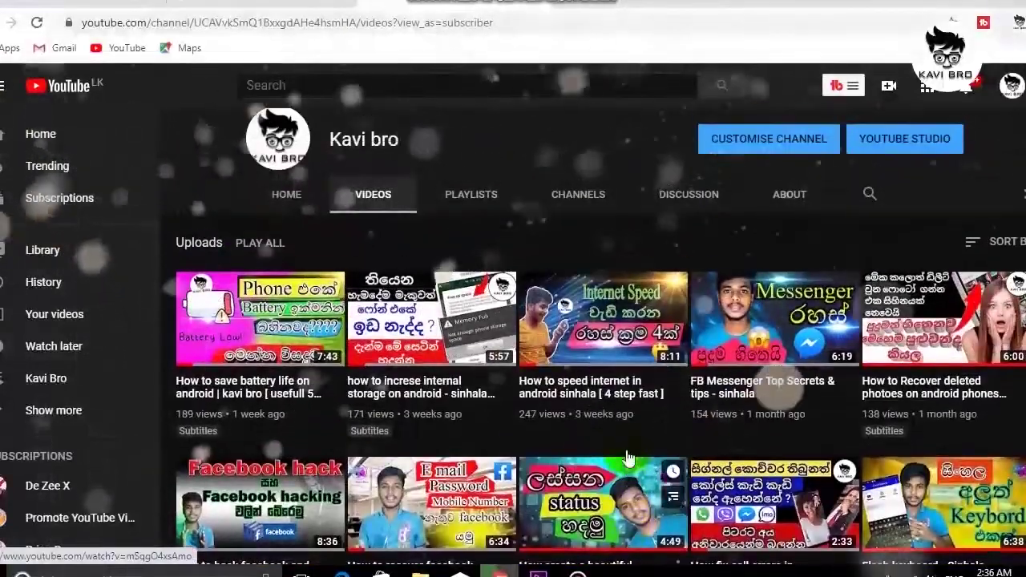
scroll(677, 489, down, 1)
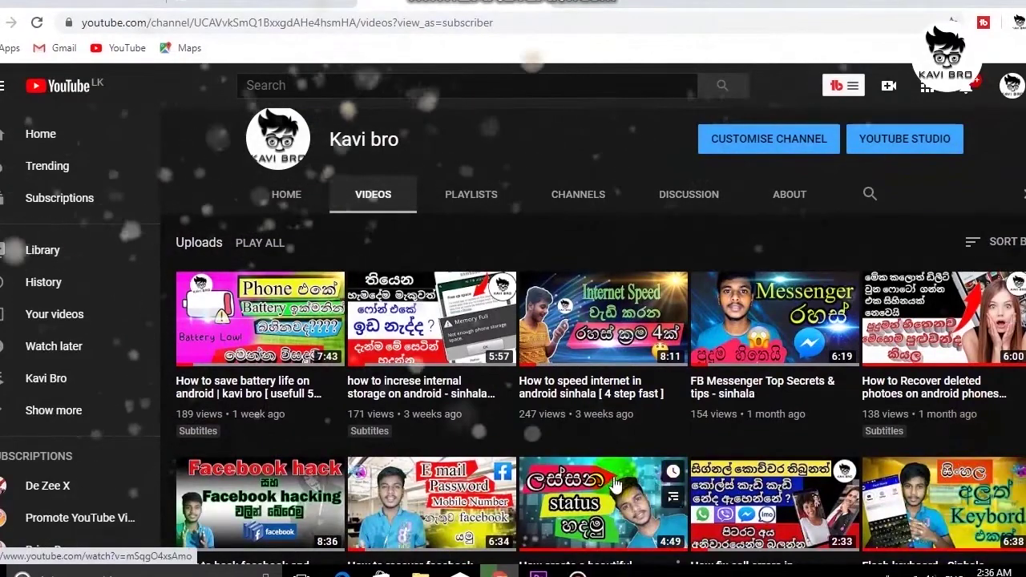
scroll(678, 489, down, 4)
scroll(623, 465, up, 3)
scroll(627, 459, up, 4)
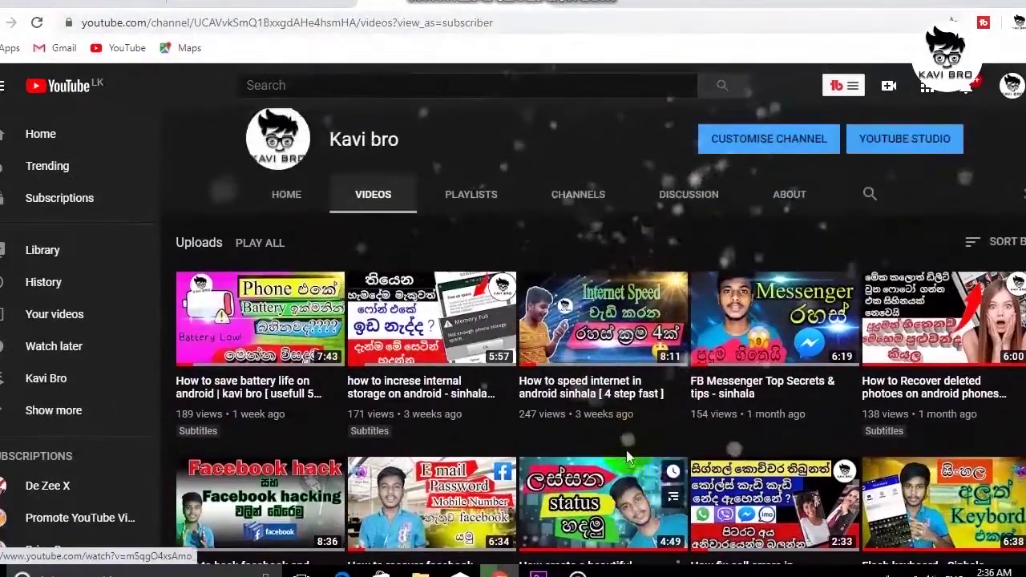
scroll(898, 341, down, 1)
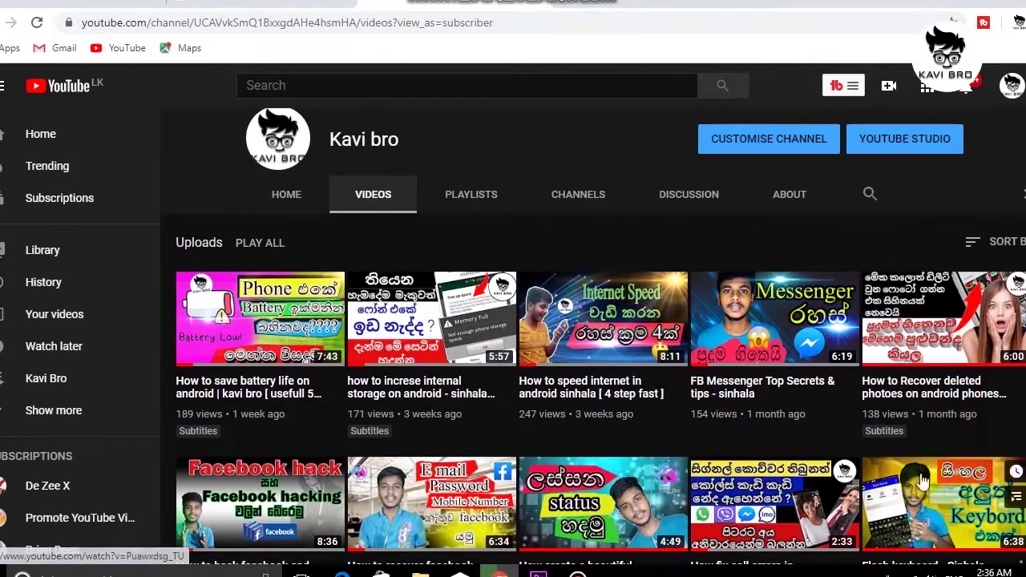
scroll(616, 487, down, 5)
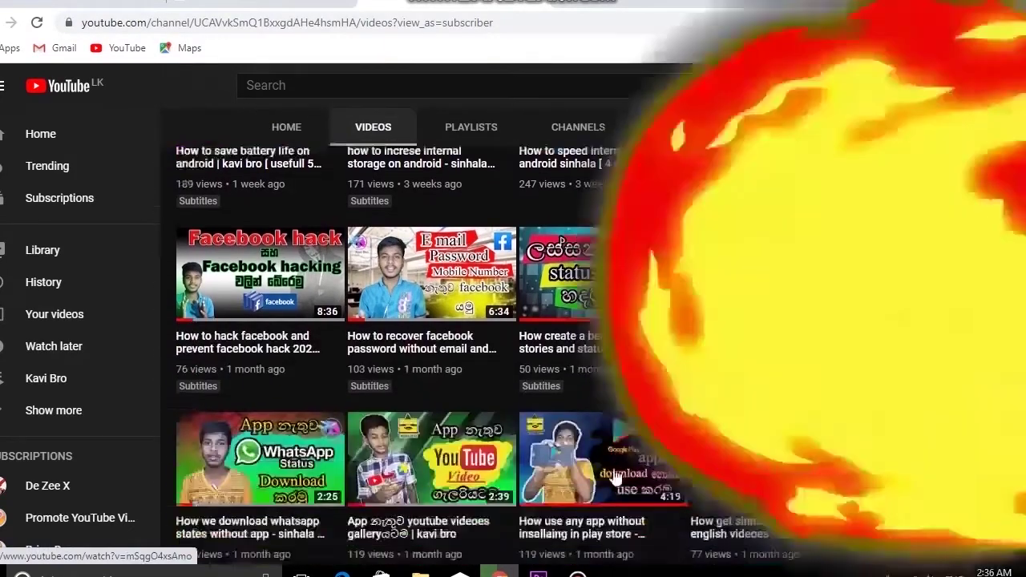
scroll(625, 459, up, 5)
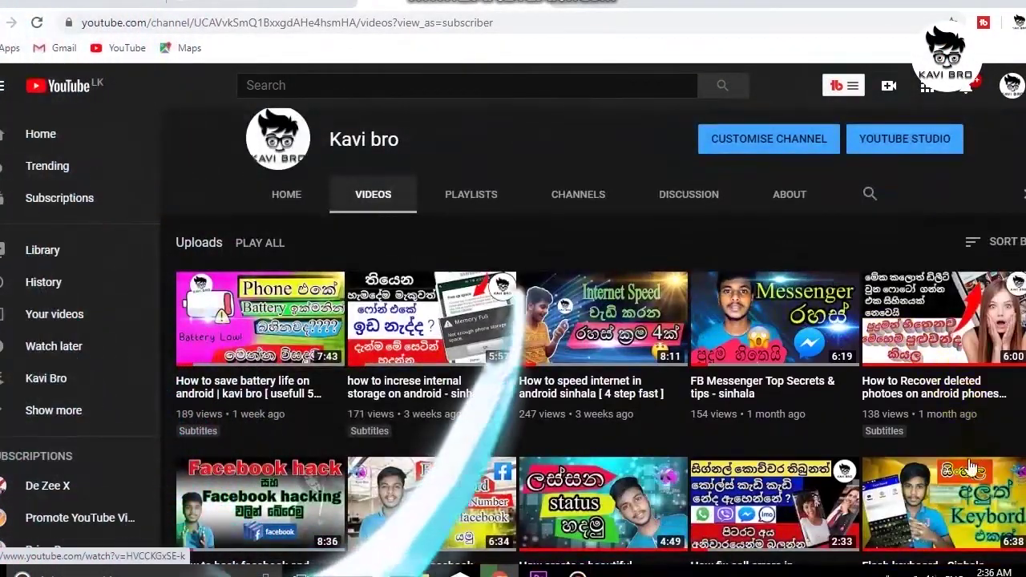
scroll(616, 479, down, 3)
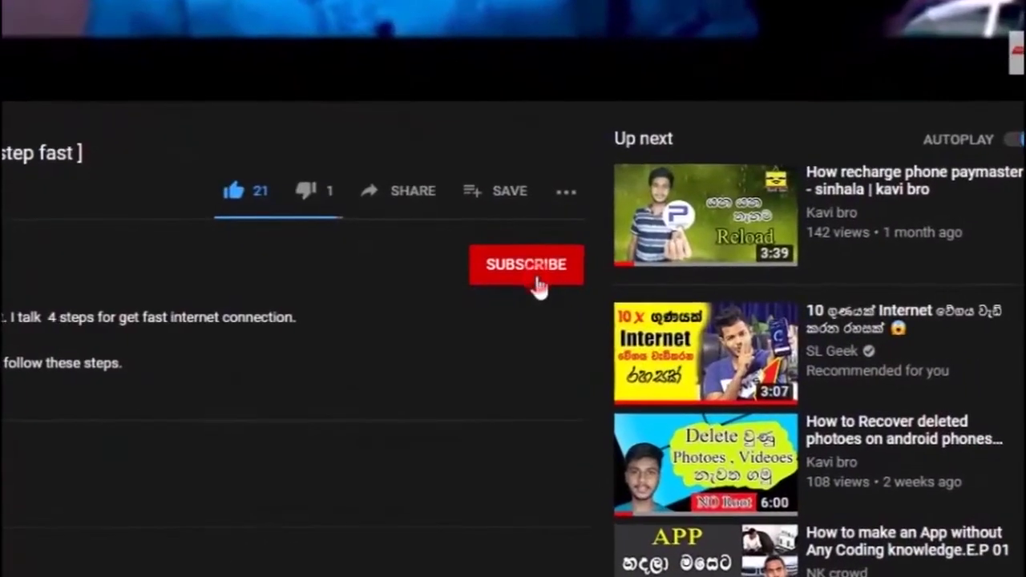
- Subscribe to the channel from the internet speed video's page and activate its notification bell
click(535, 274)
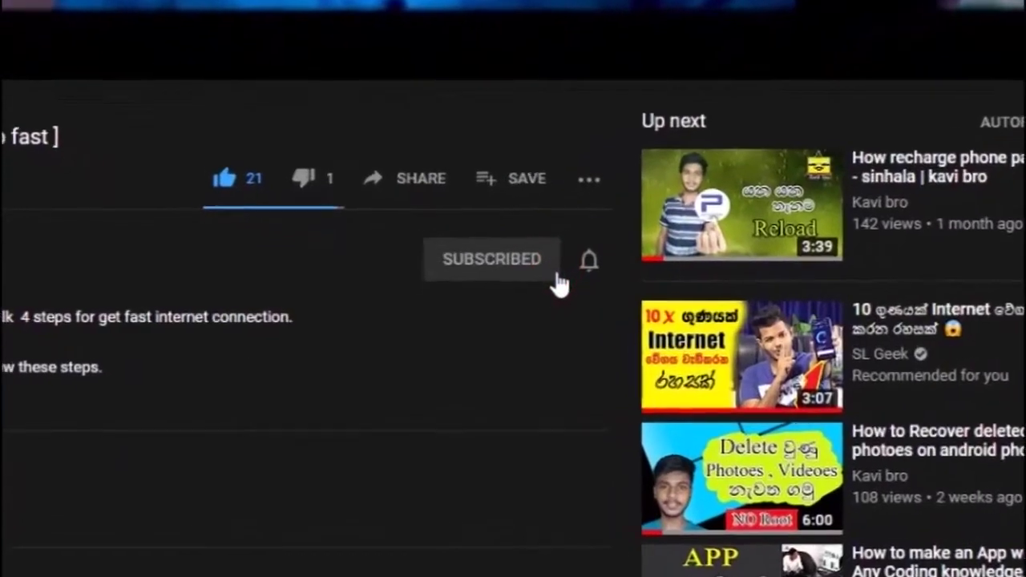
click(566, 266)
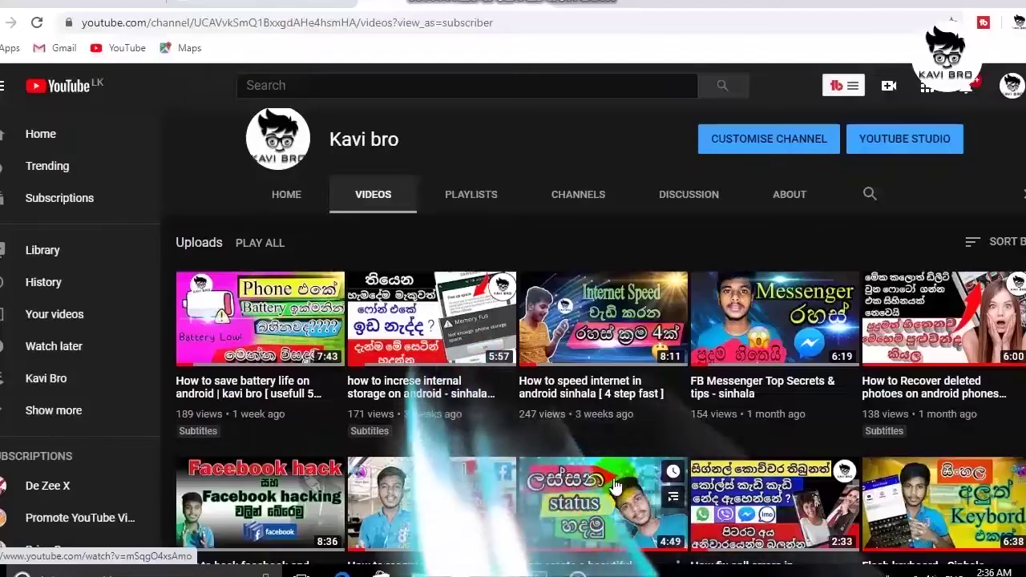
scroll(614, 476, down, 4)
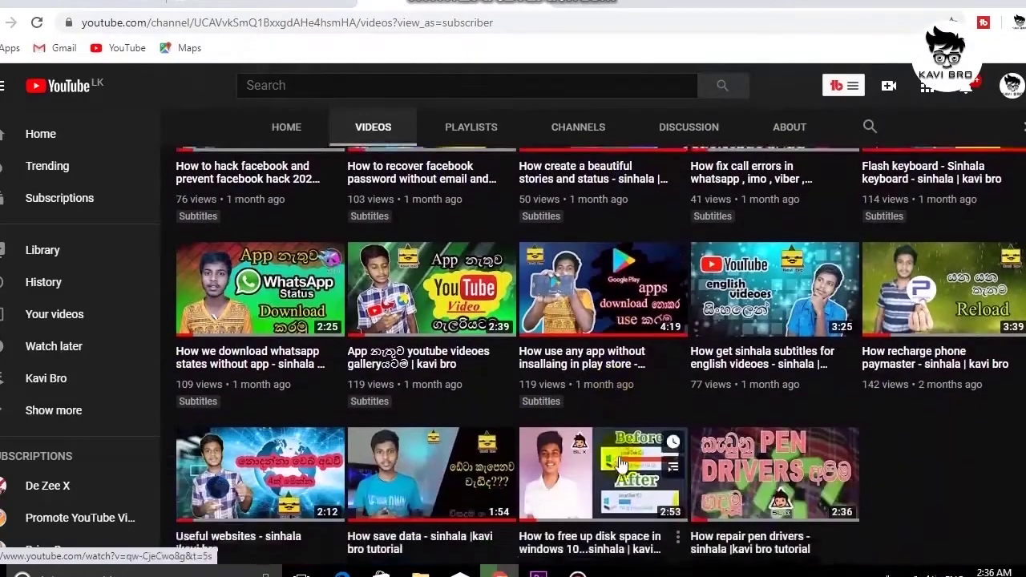
scroll(623, 461, up, 3)
scroll(627, 459, up, 3)
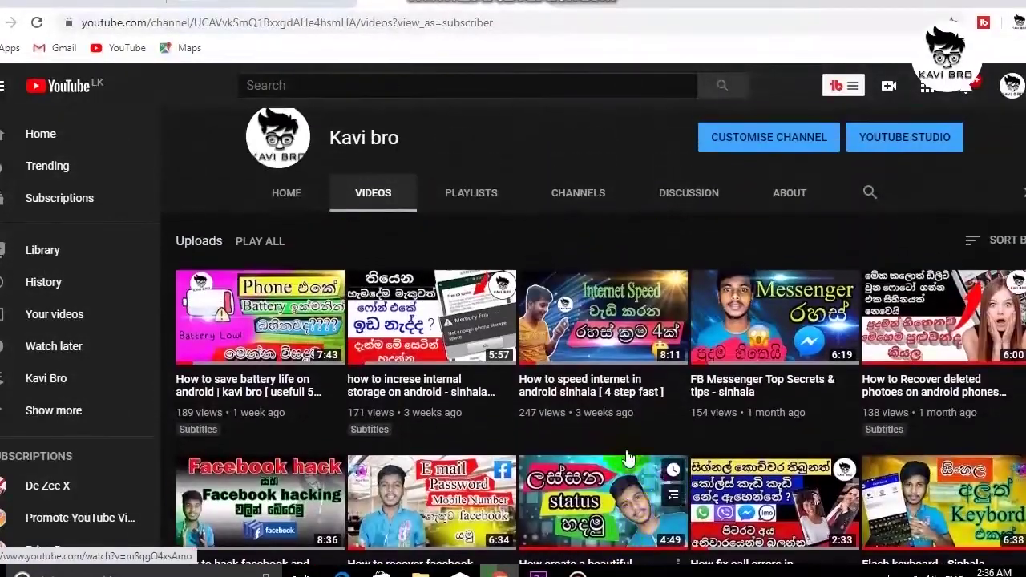
scroll(628, 460, down, 1)
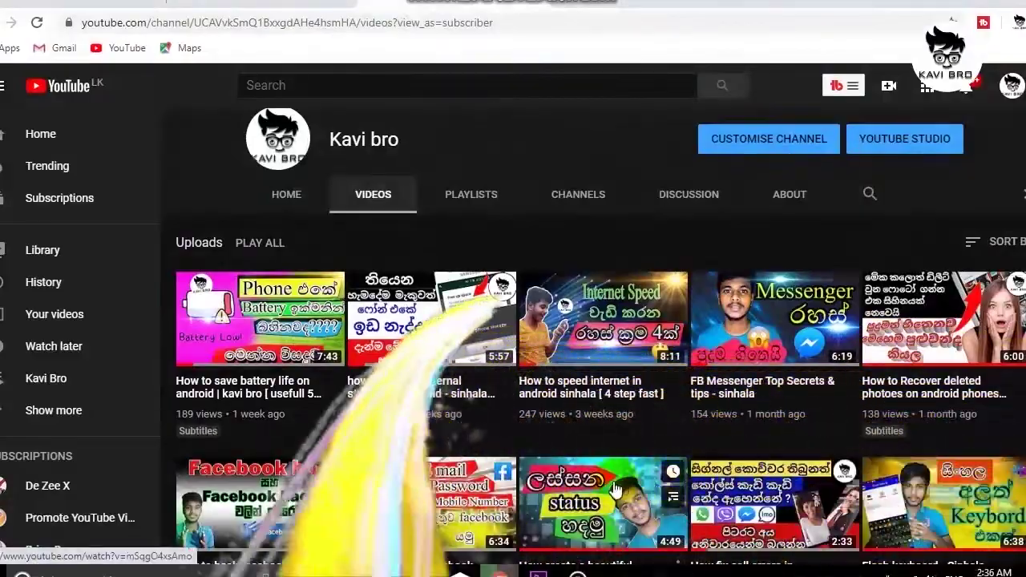
scroll(616, 489, down, 5)
scroll(628, 457, up, 4)
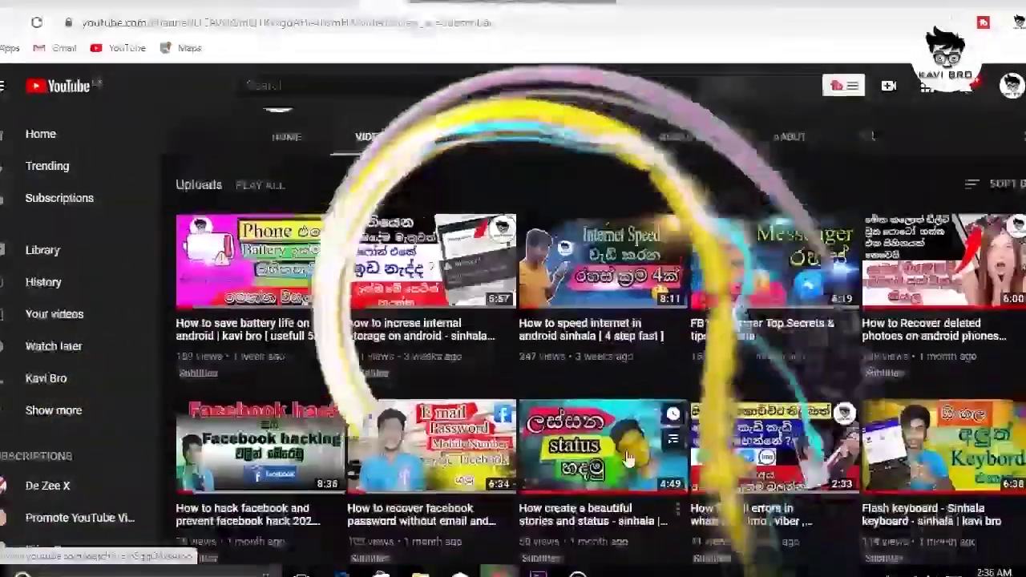
scroll(627, 457, up, 2)
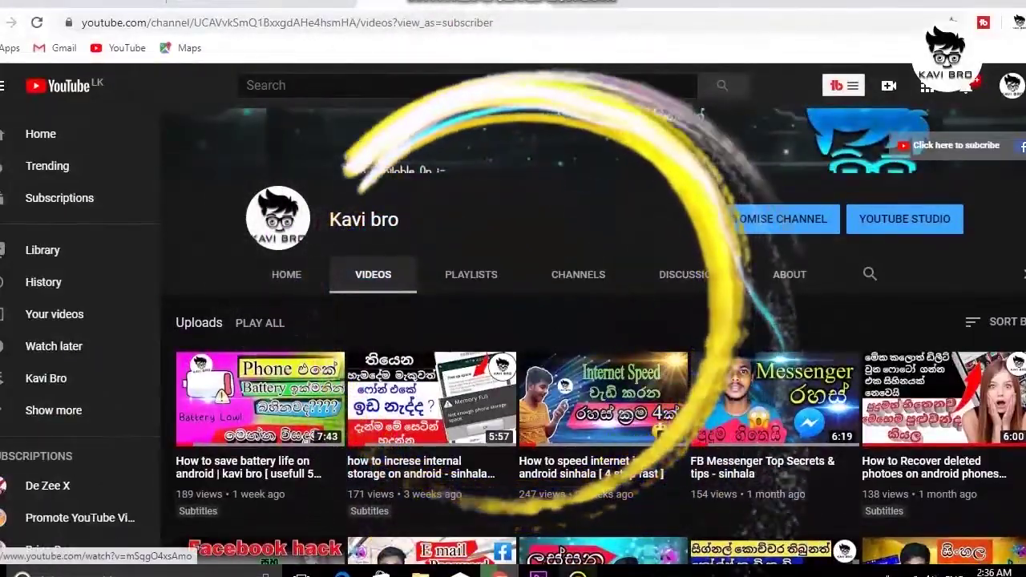
scroll(628, 457, down, 1)
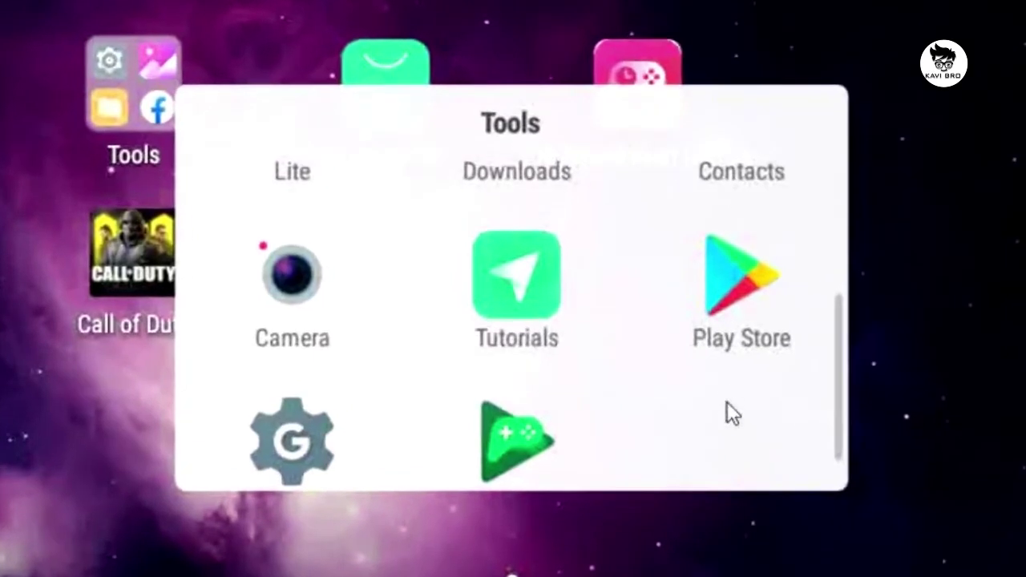
- Open the Play Store from the Tools folder and go to its settings
click(741, 289)
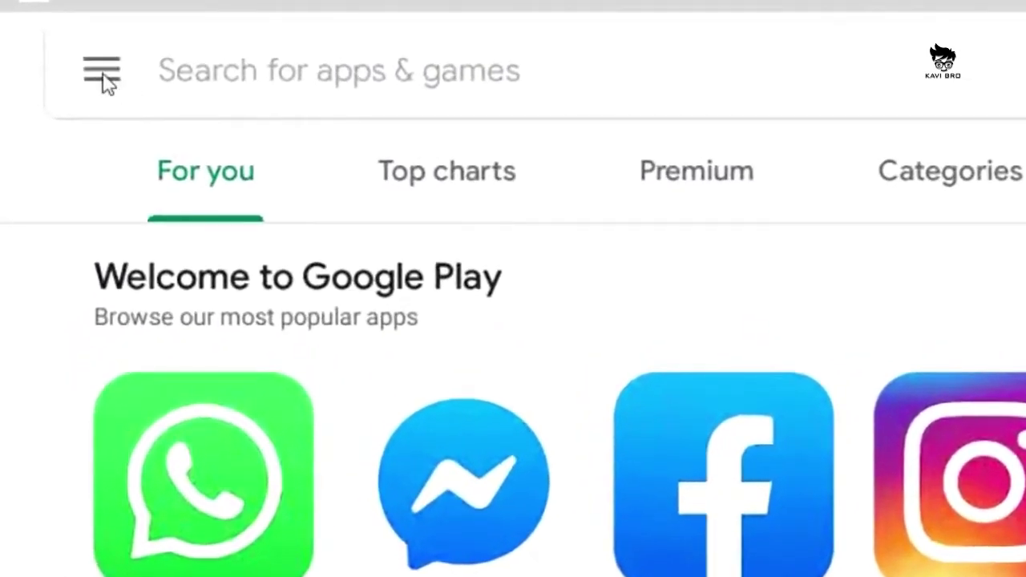
click(97, 72)
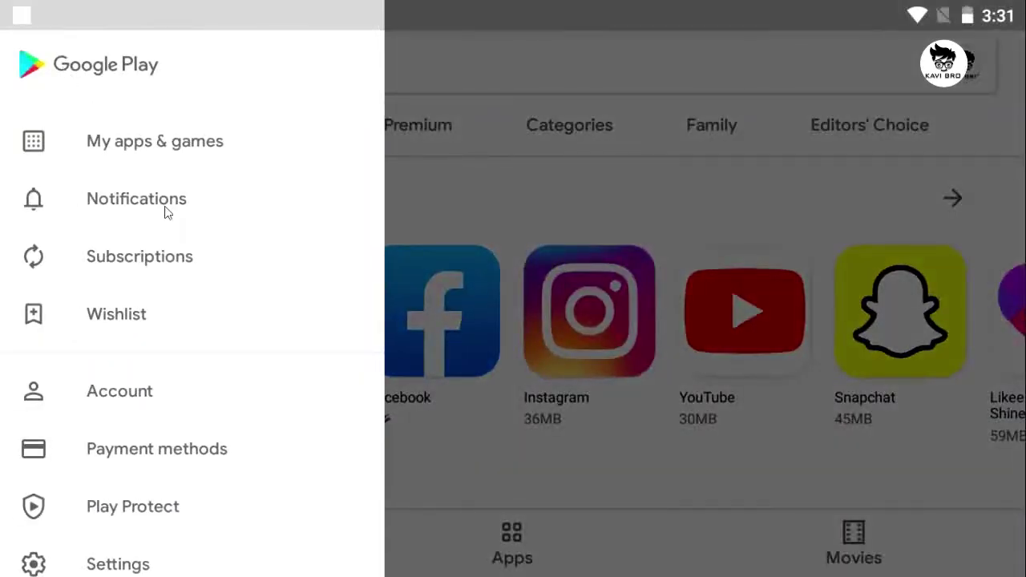
drag(218, 415, 256, 121)
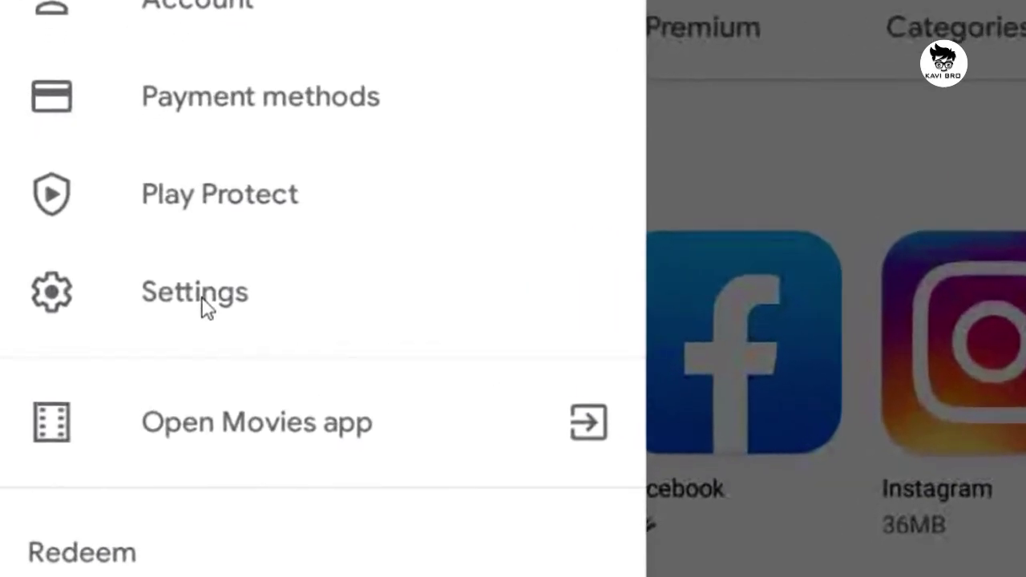
click(204, 309)
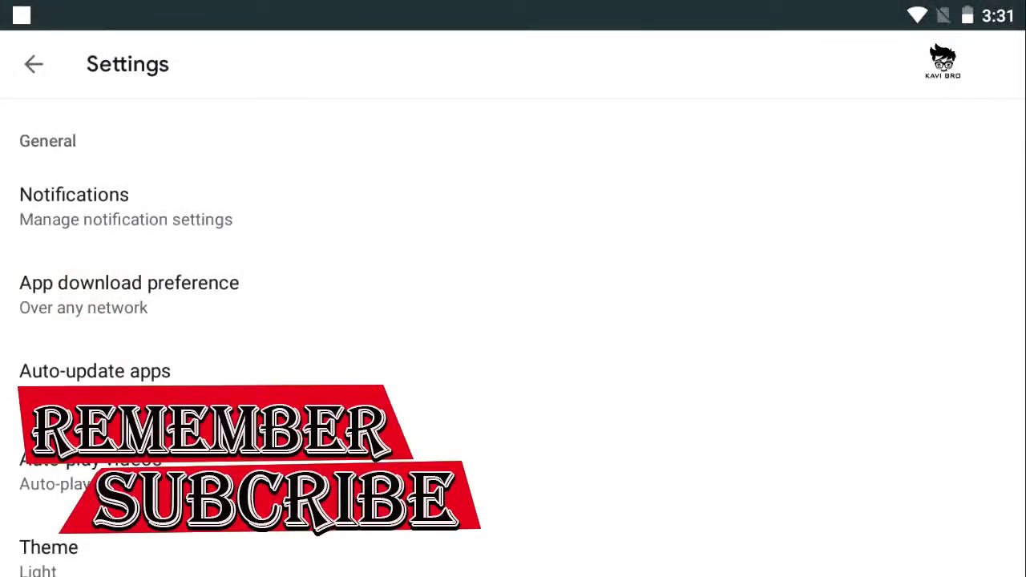
- Set the Play Store theme to Dark
drag(358, 462, 388, 188)
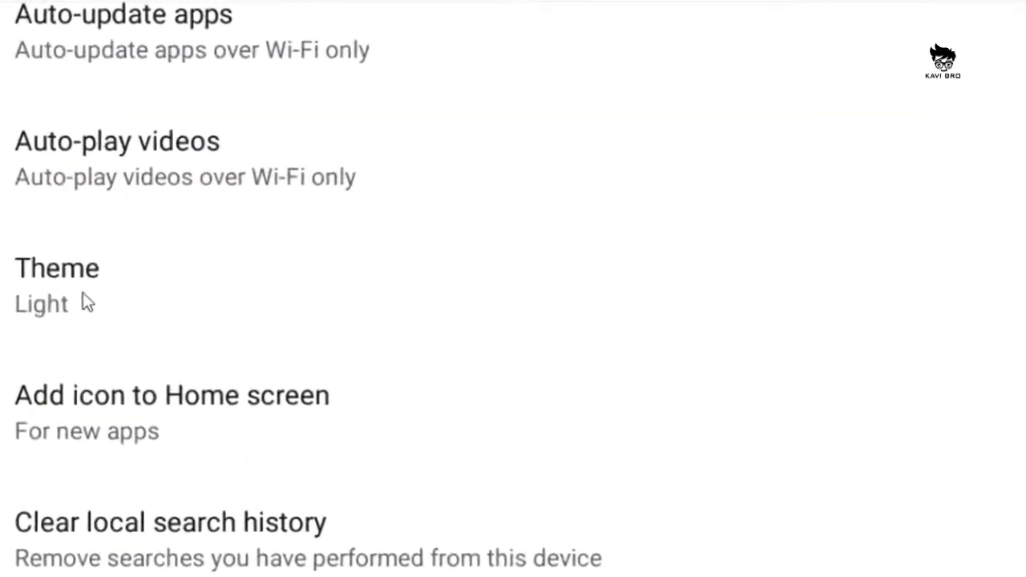
click(120, 307)
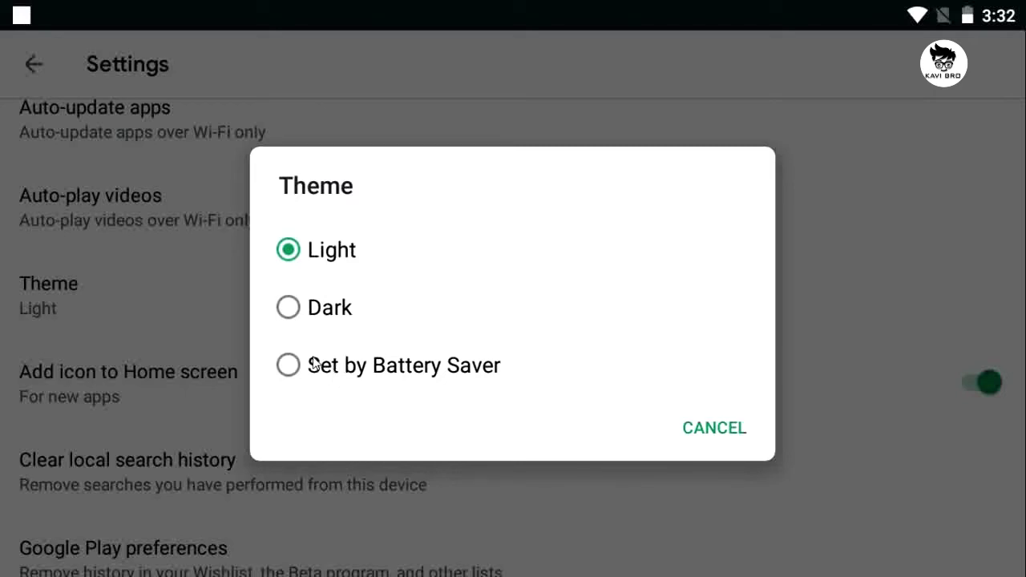
click(288, 308)
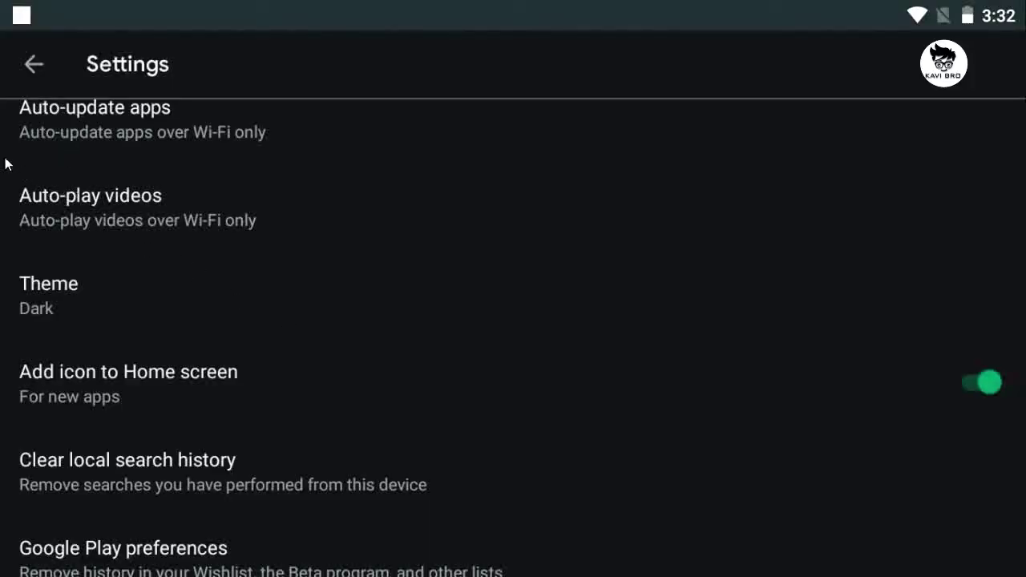
- Return to the store's main page and look over the For you listings in the new theme
click(37, 60)
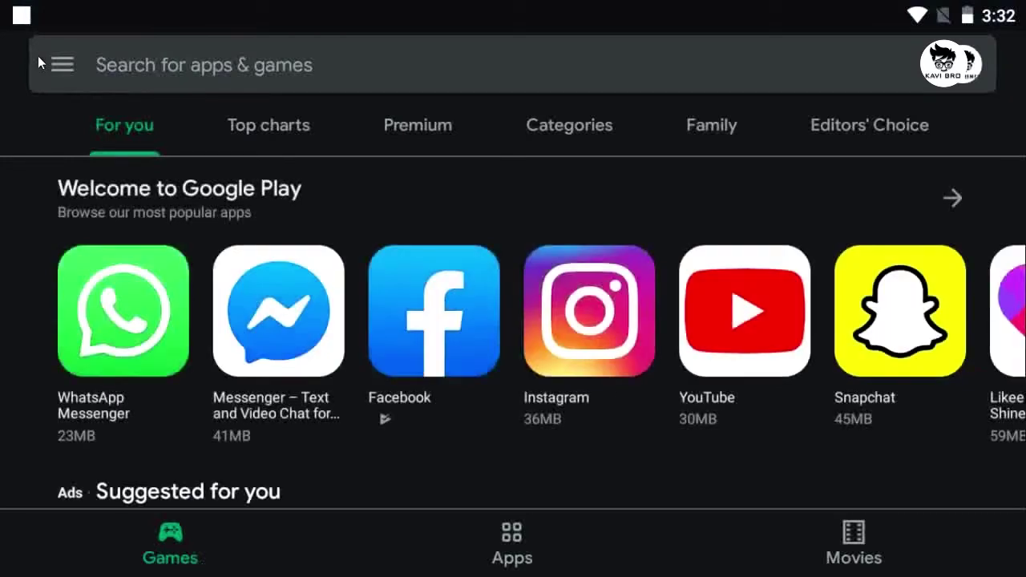
drag(297, 388, 319, 97)
drag(258, 419, 373, 371)
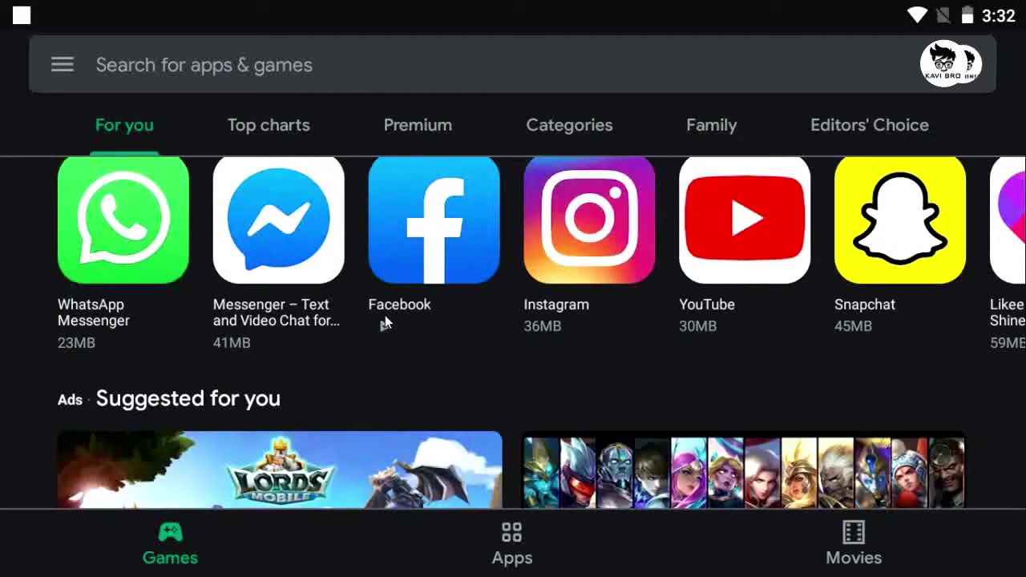
drag(385, 315, 374, 358)
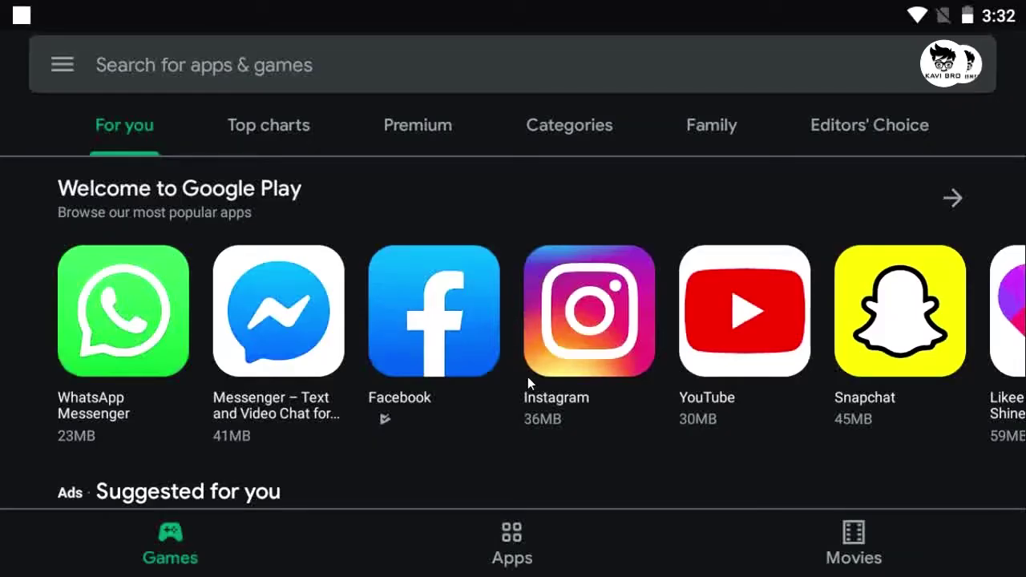
drag(524, 372, 508, 274)
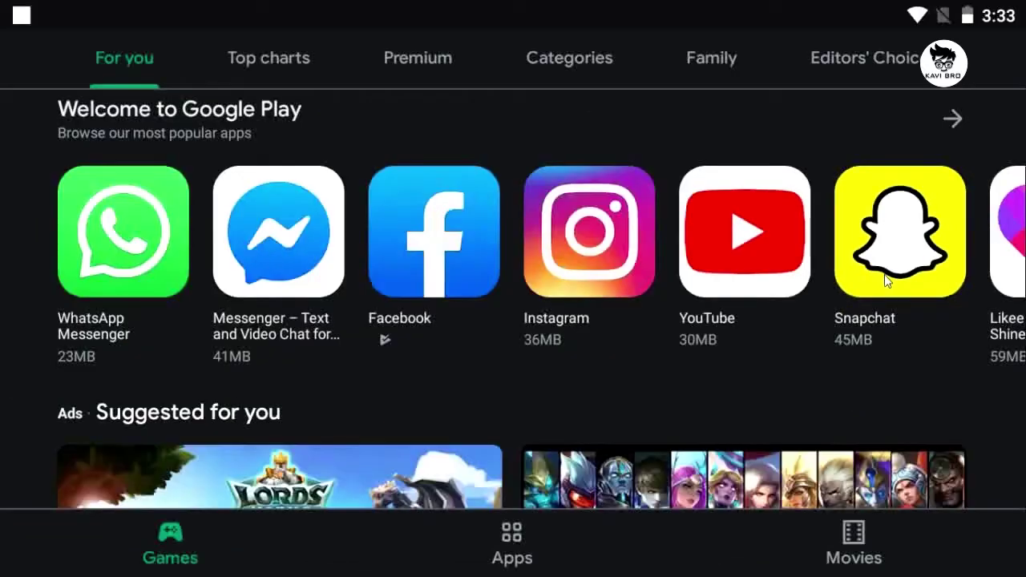
- Open the Snapchat app page from the popular apps and add the app to the wishlist
click(889, 295)
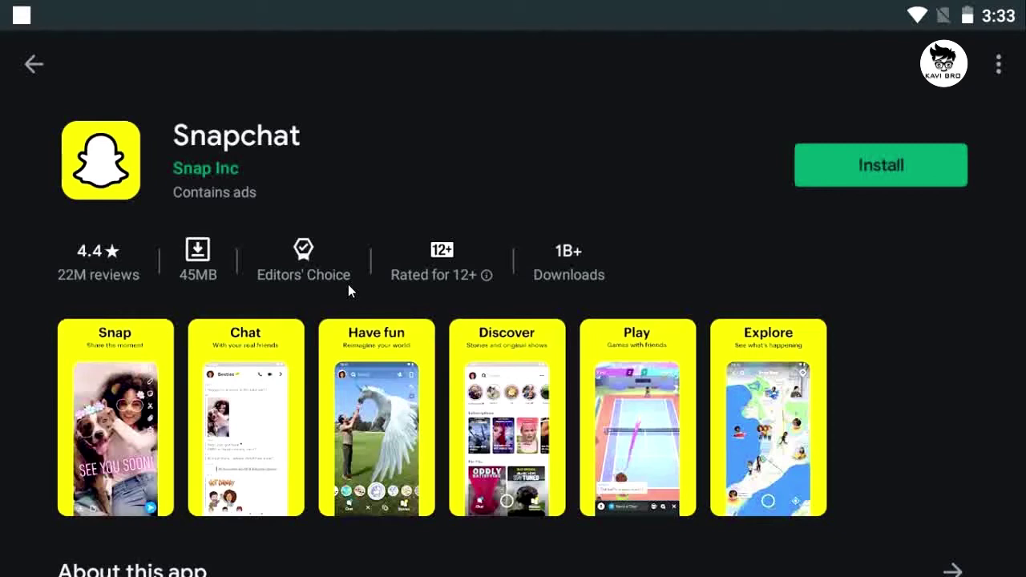
click(34, 65)
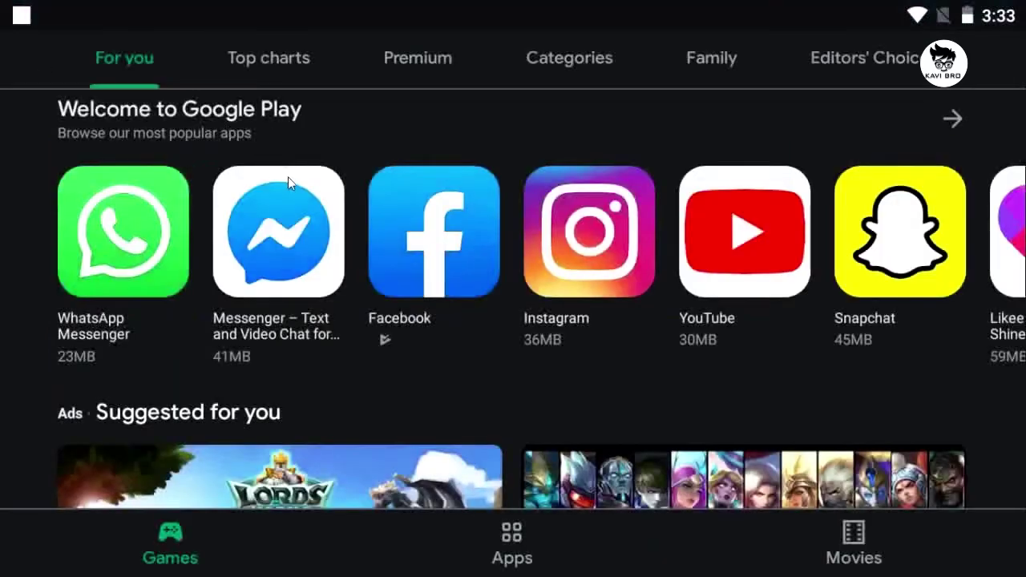
click(866, 272)
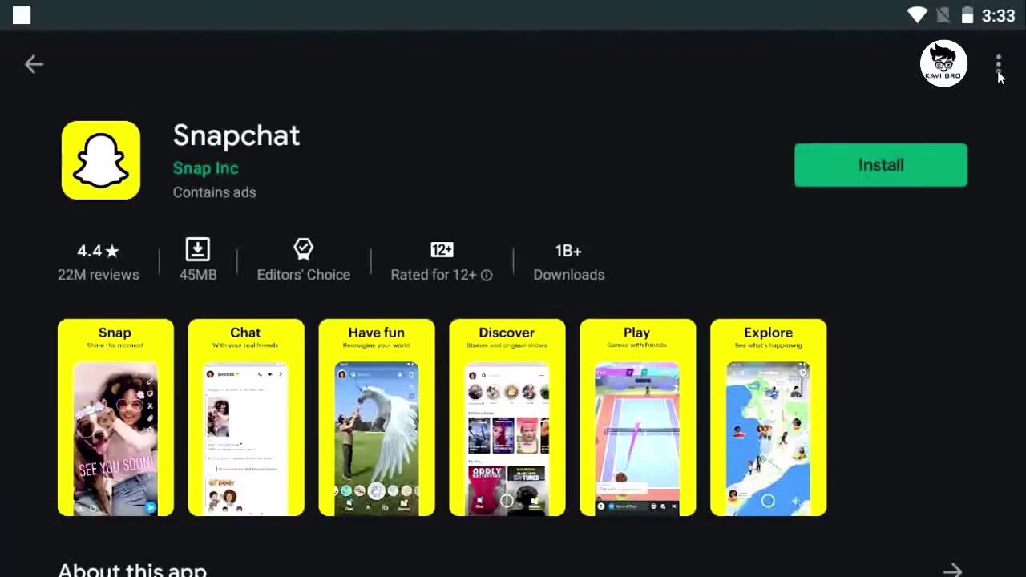
click(998, 66)
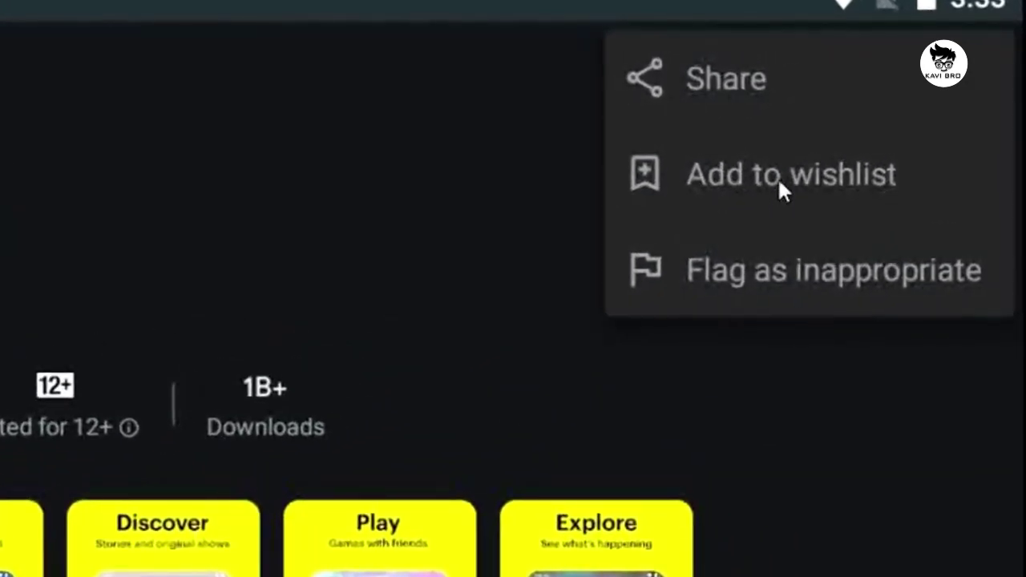
click(776, 179)
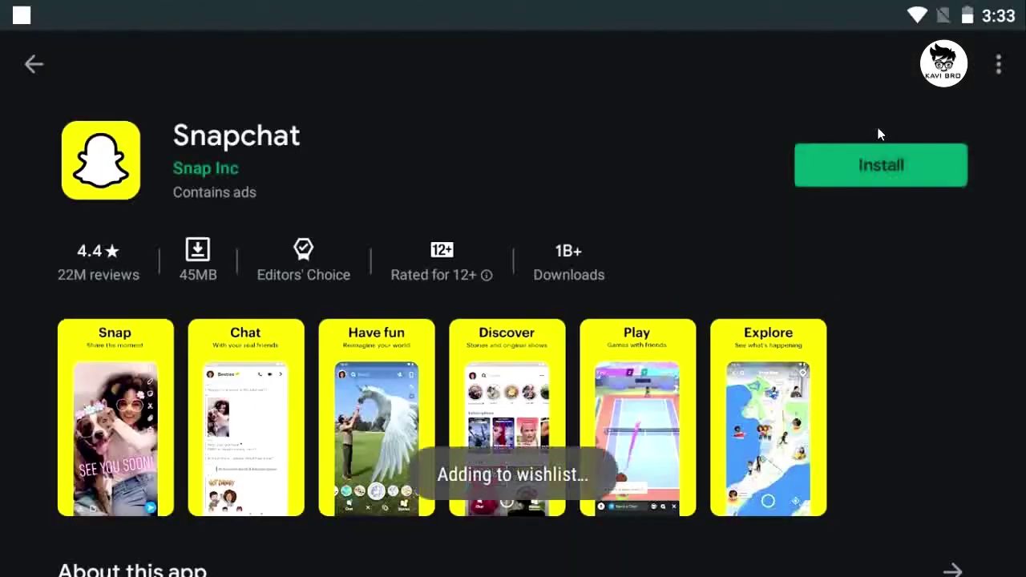
- Go back to the Android home screen and reopen the Play Store from the Tools folder
mouse_move(1004, 288)
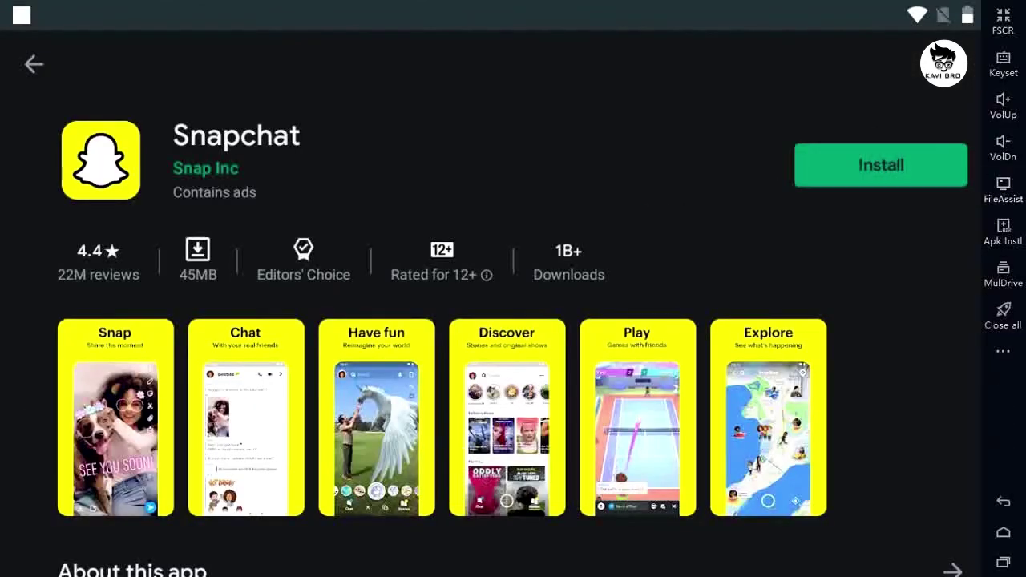
click(1003, 542)
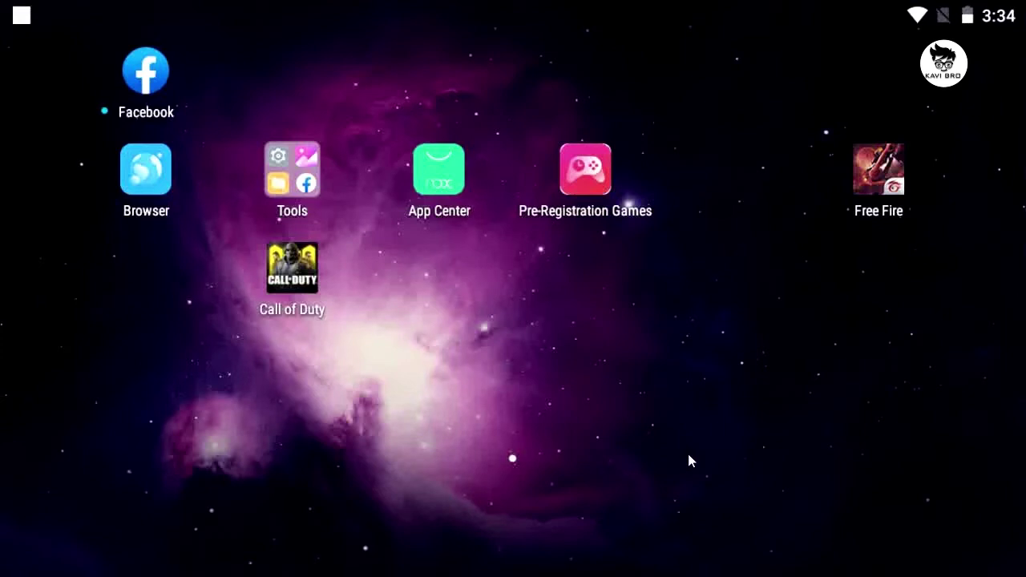
click(282, 211)
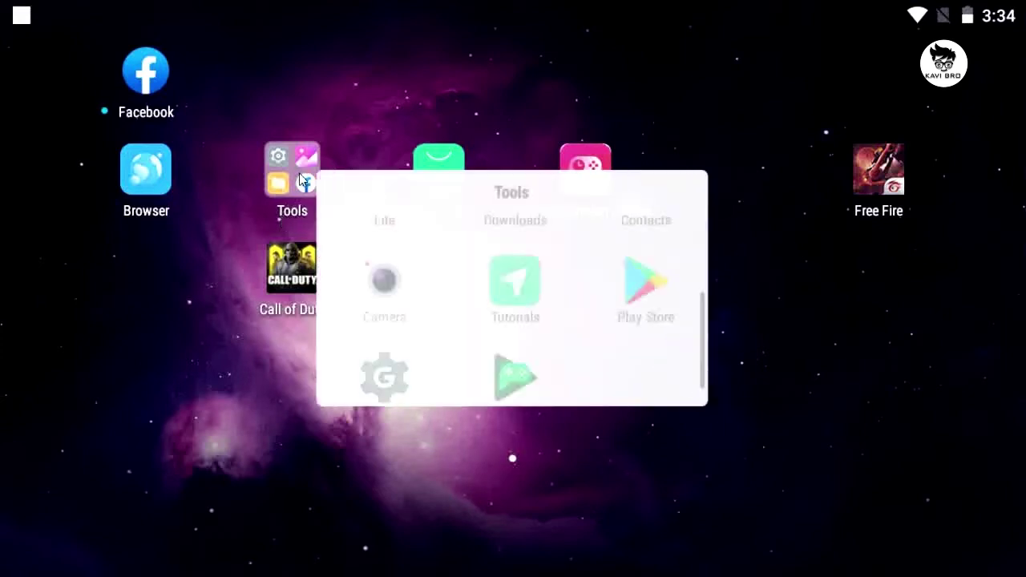
click(647, 282)
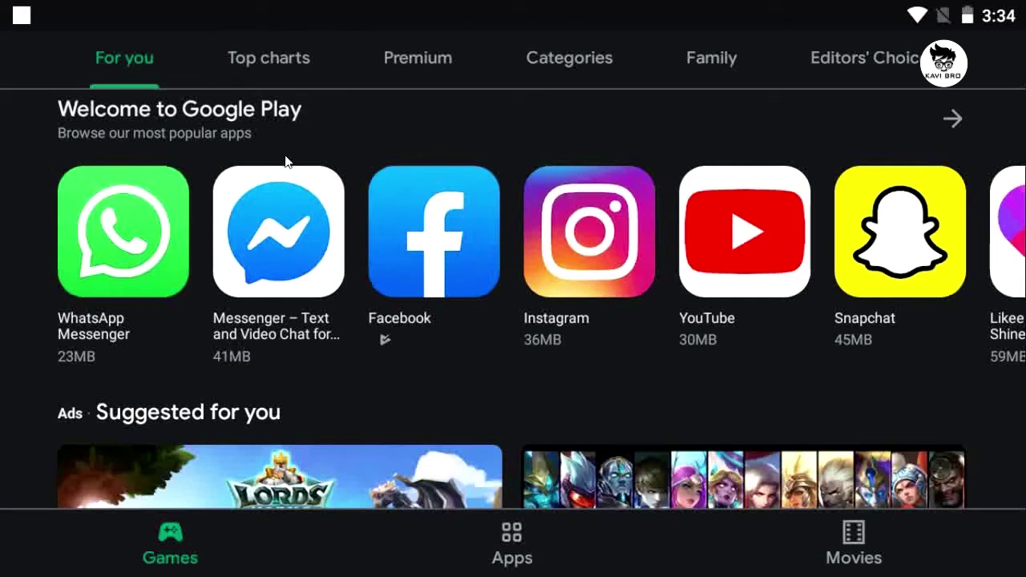
- Open the Play Store wishlist from the store's main page and open its saved Snapchat entry
drag(366, 133, 336, 242)
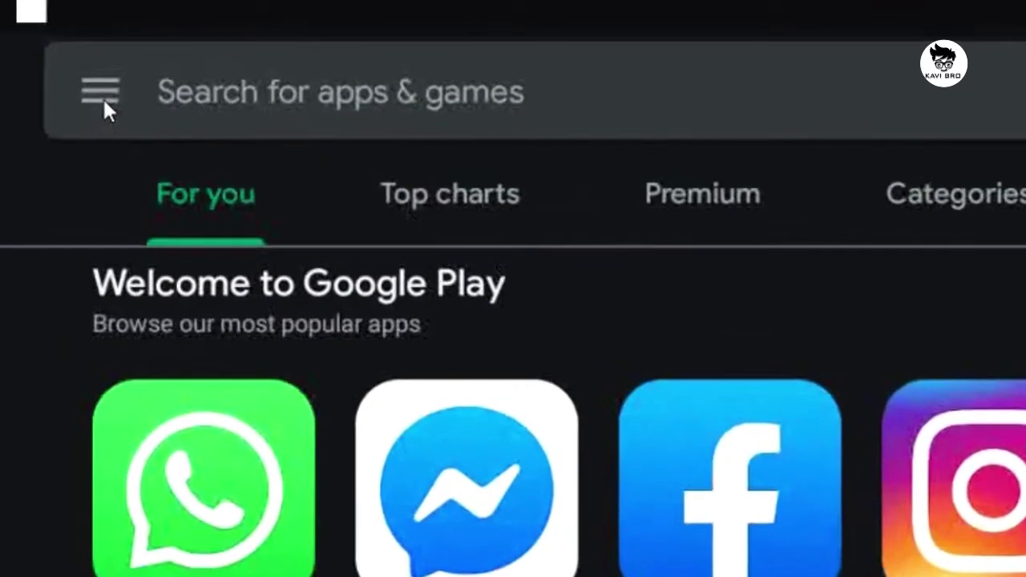
click(104, 102)
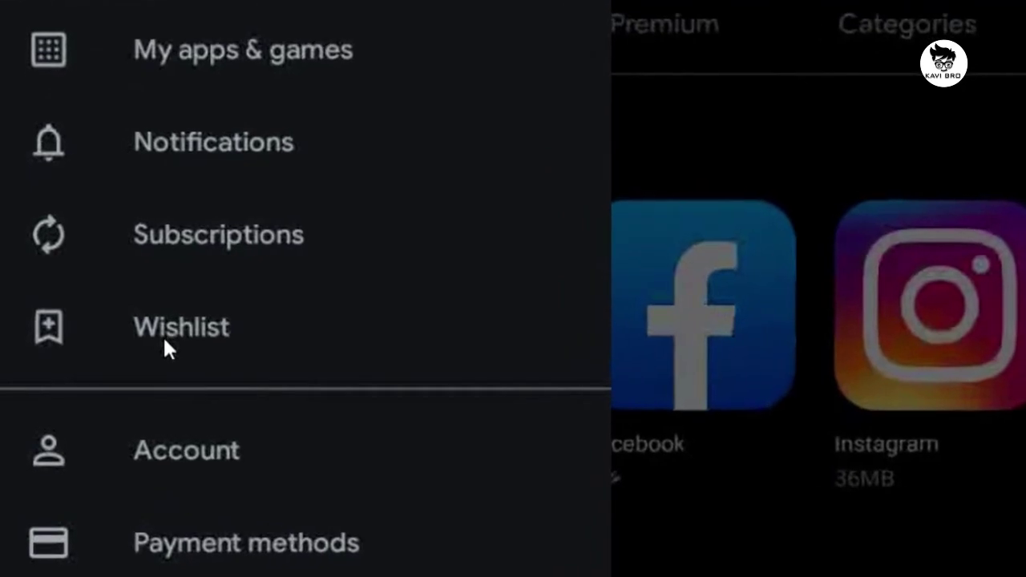
click(165, 343)
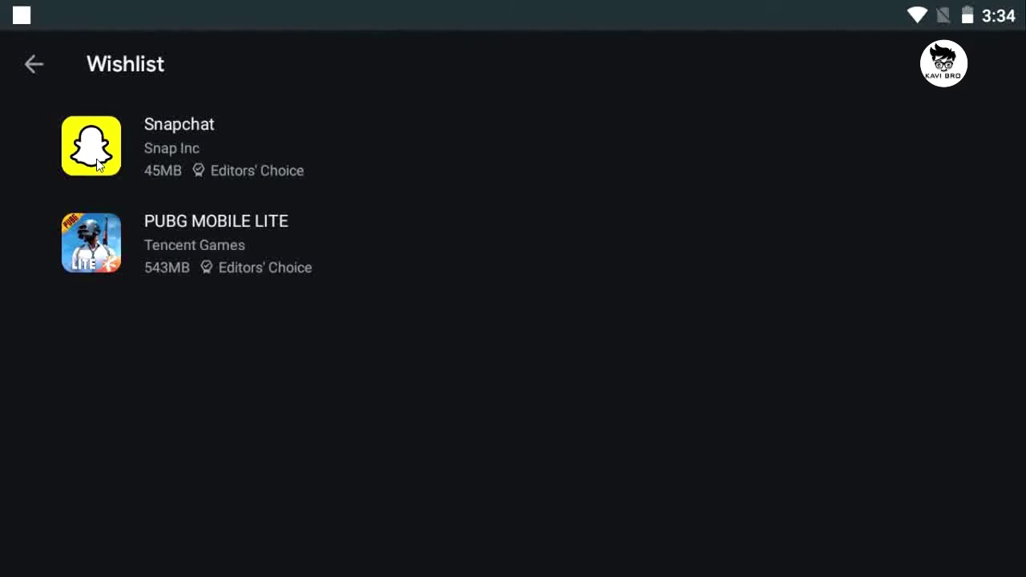
click(96, 159)
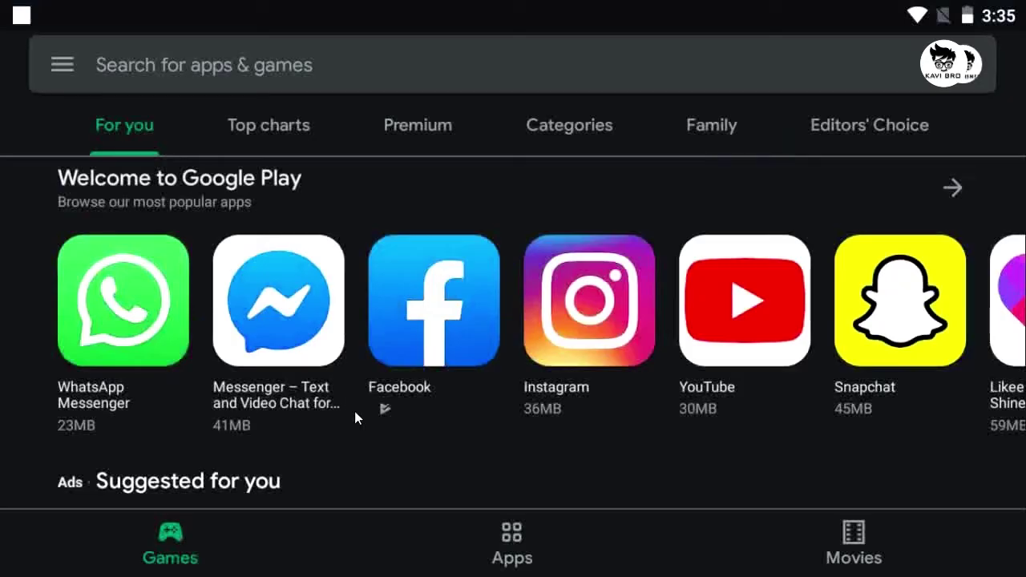
drag(354, 411, 330, 403)
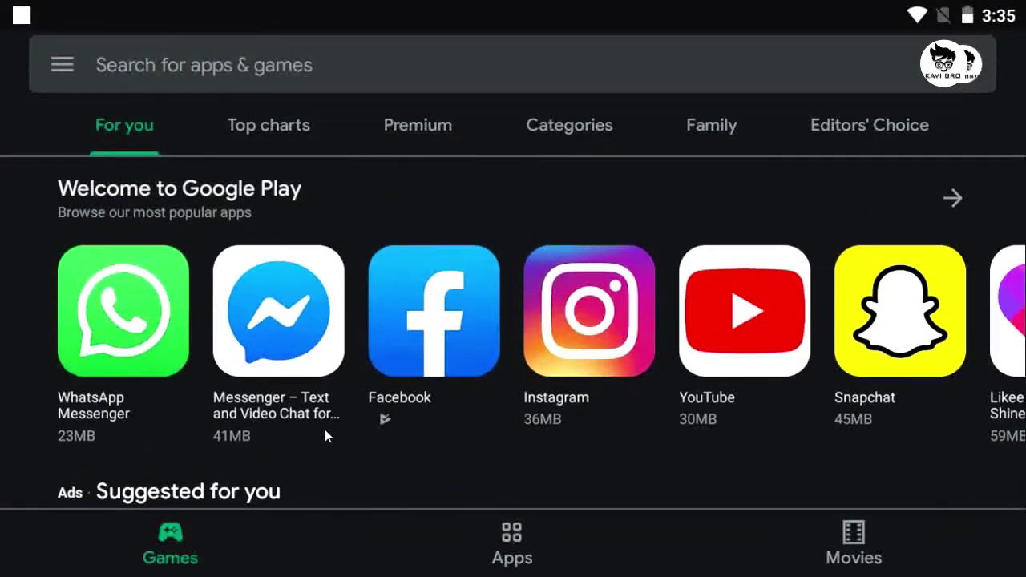
drag(382, 417, 341, 365)
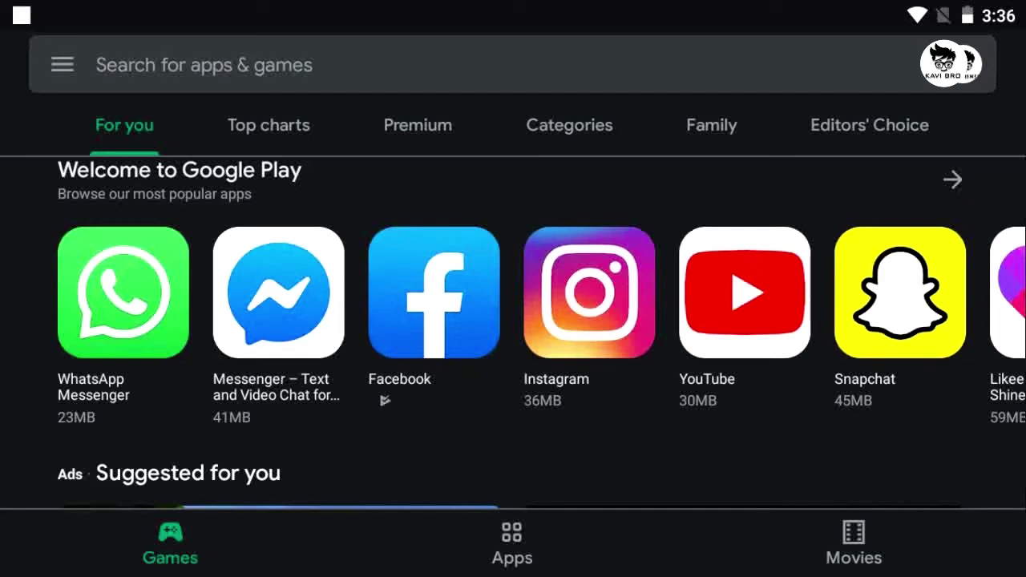
- Leave the Play Store, open the Browser app and search the web for "imo old version apk download"
key(Escape)
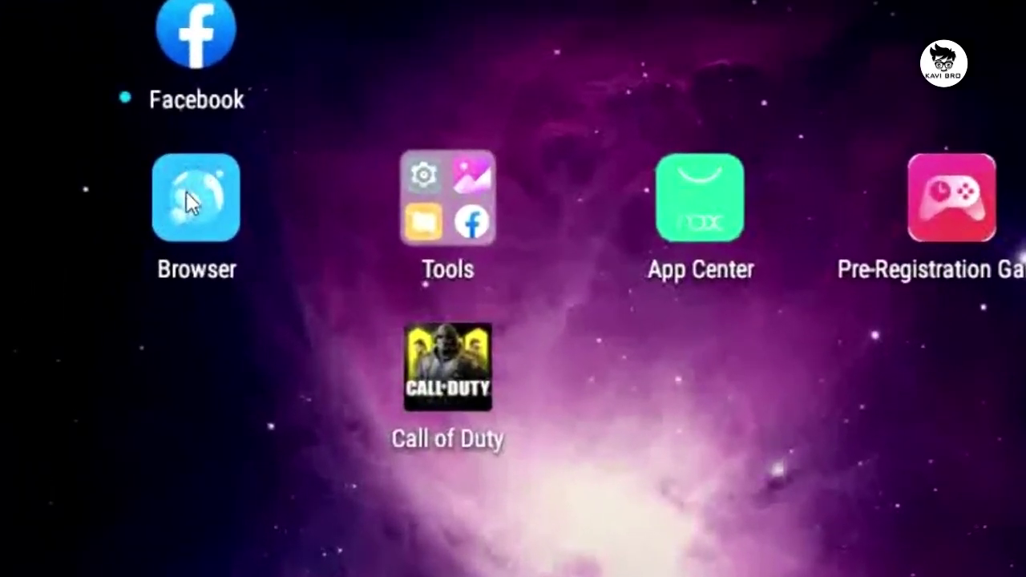
click(184, 193)
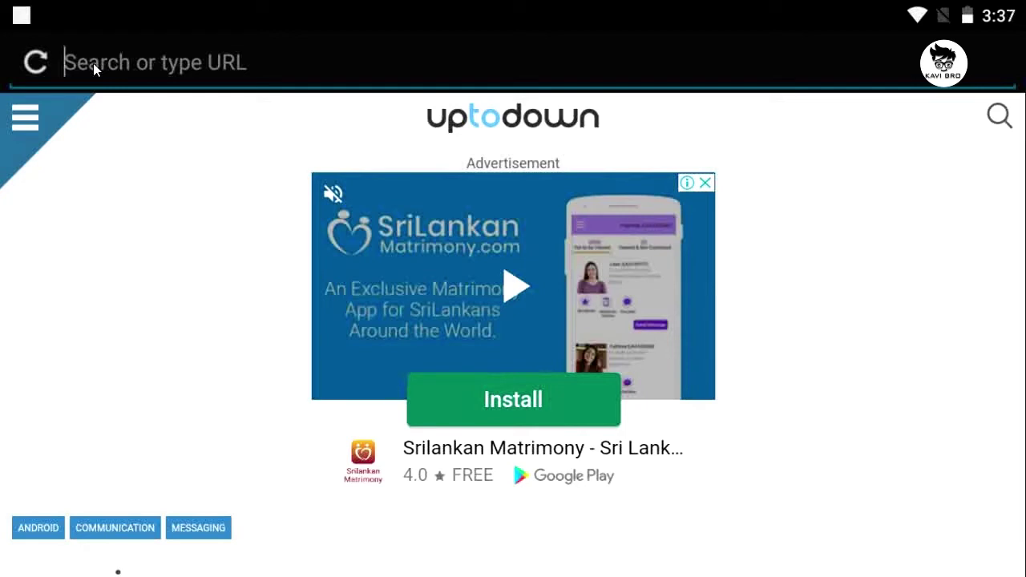
click(93, 63)
text(imo)
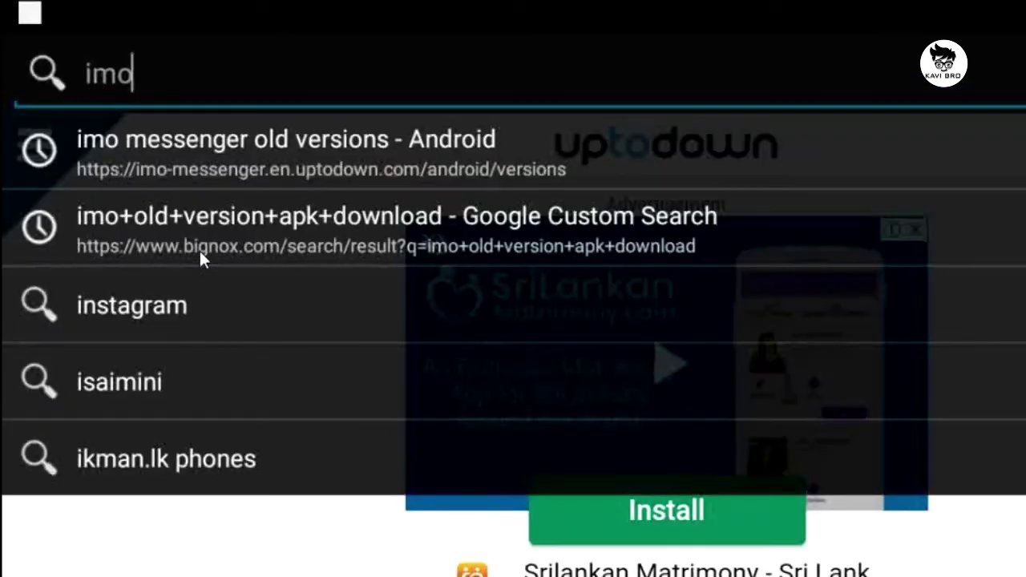
key(Escape)
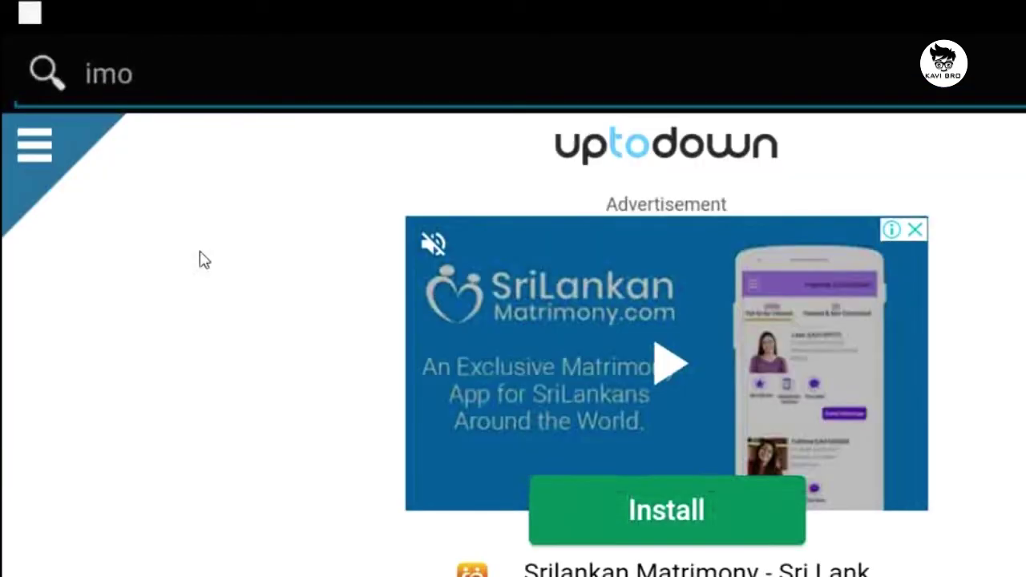
text(old)
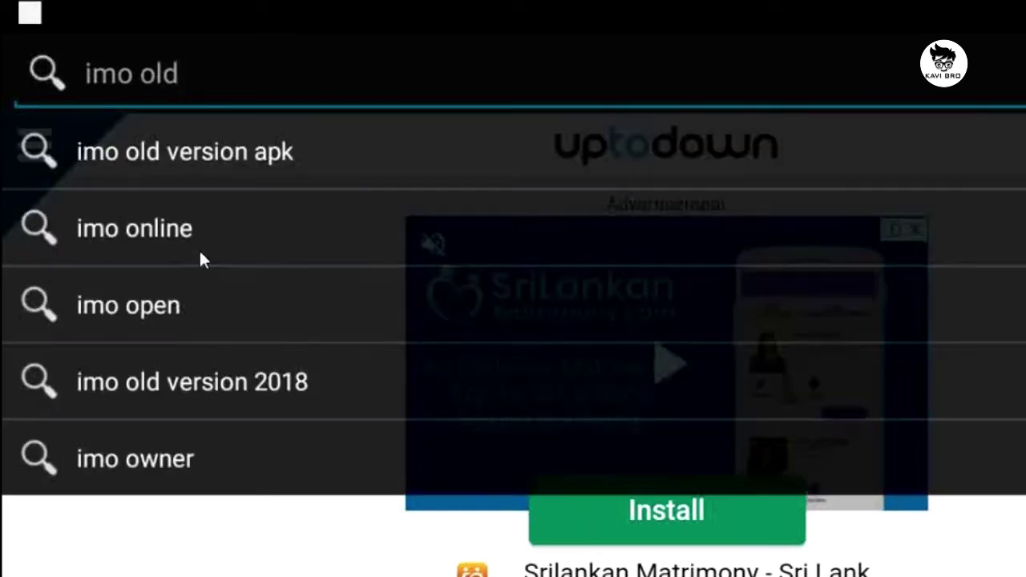
text( ver)
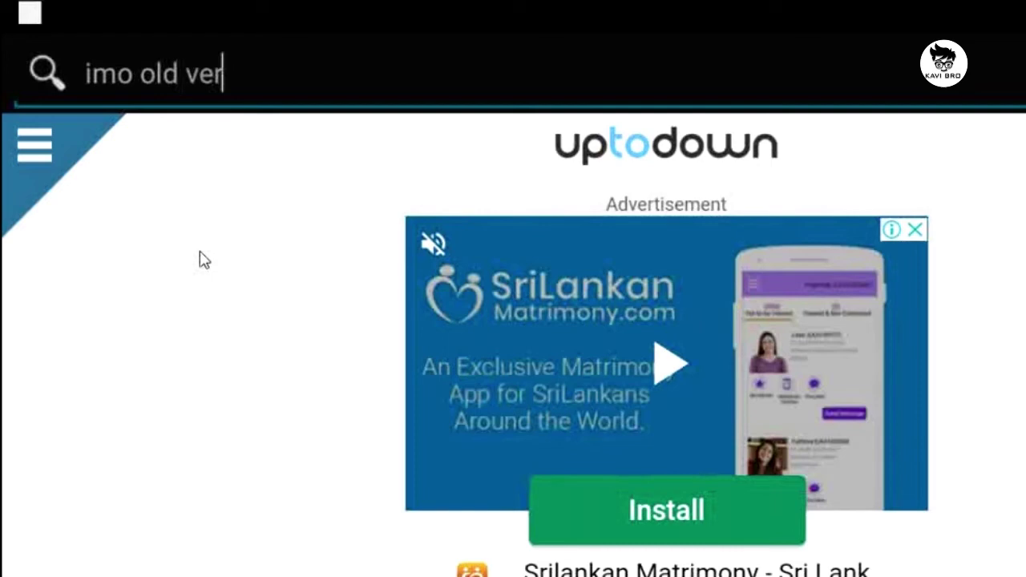
text(sion)
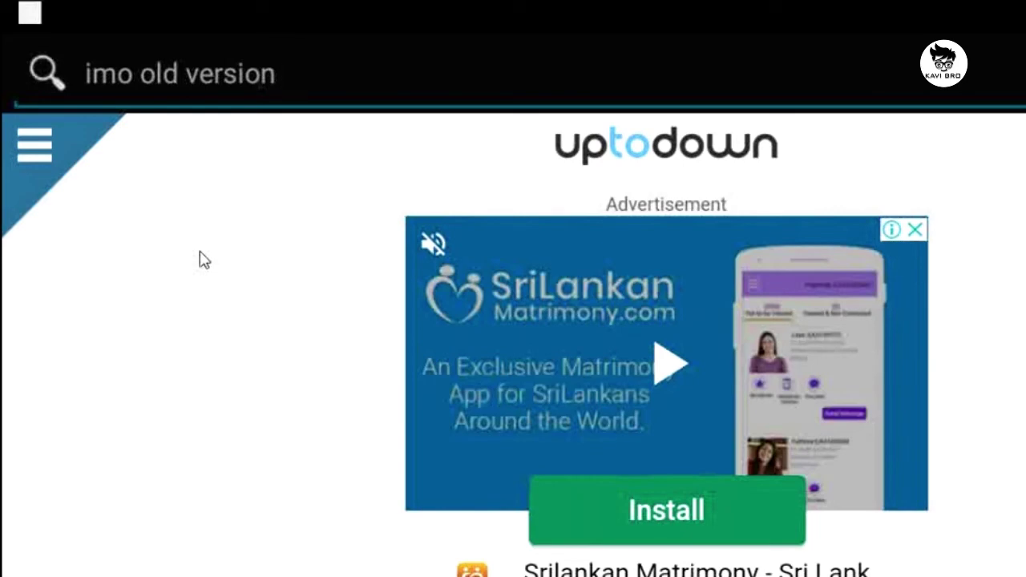
text( apk)
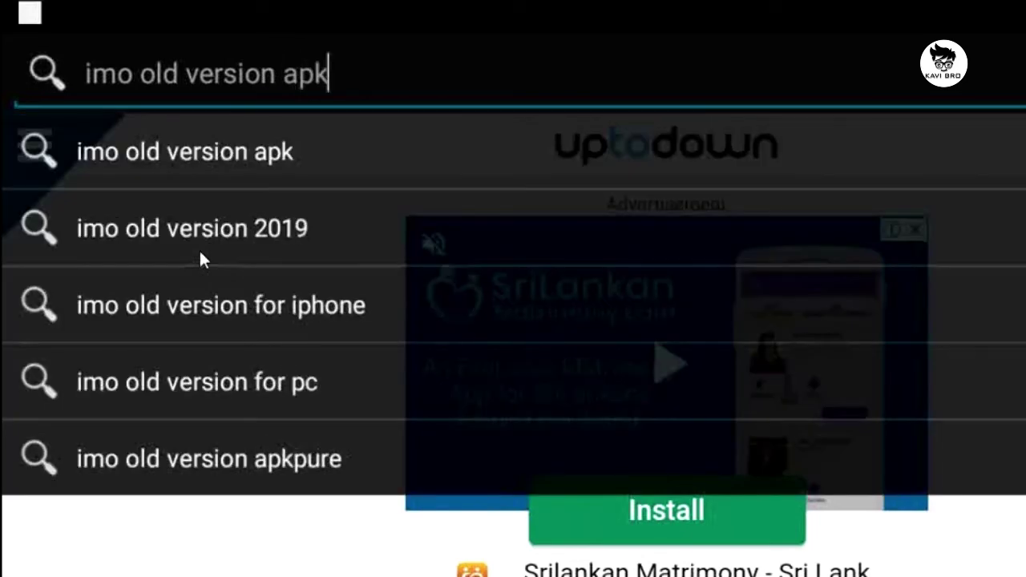
text( dow)
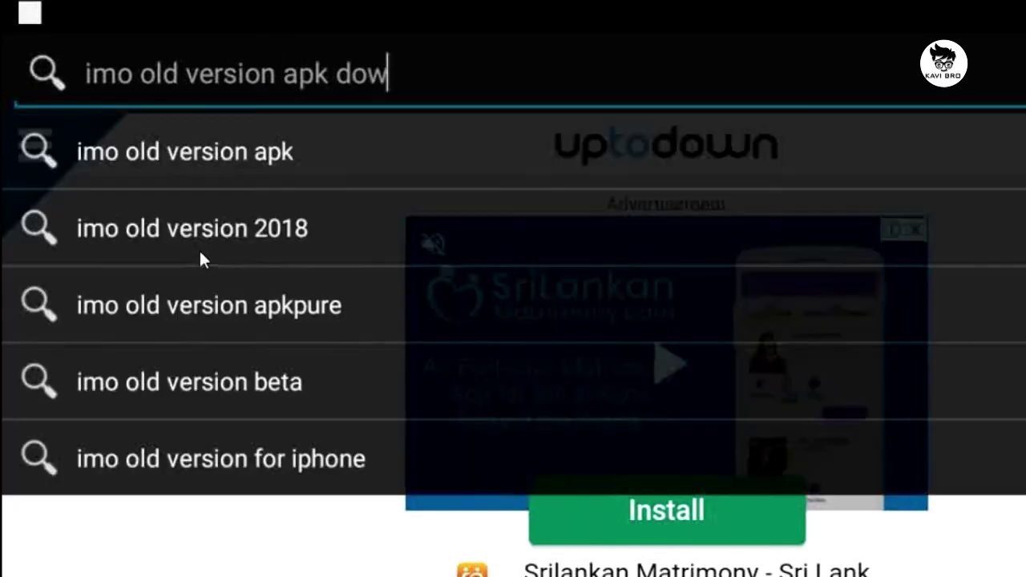
text(nload)
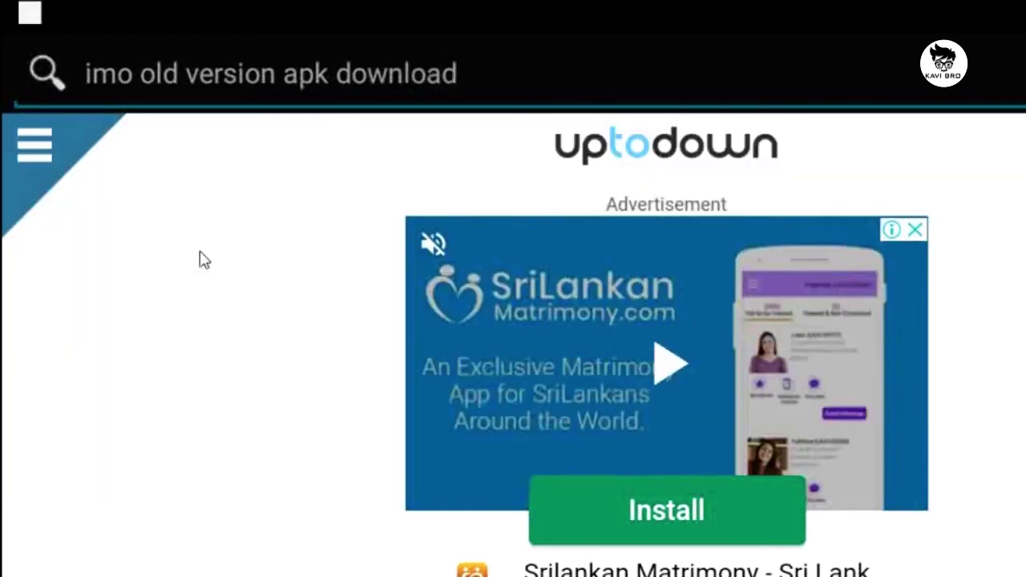
key(Return)
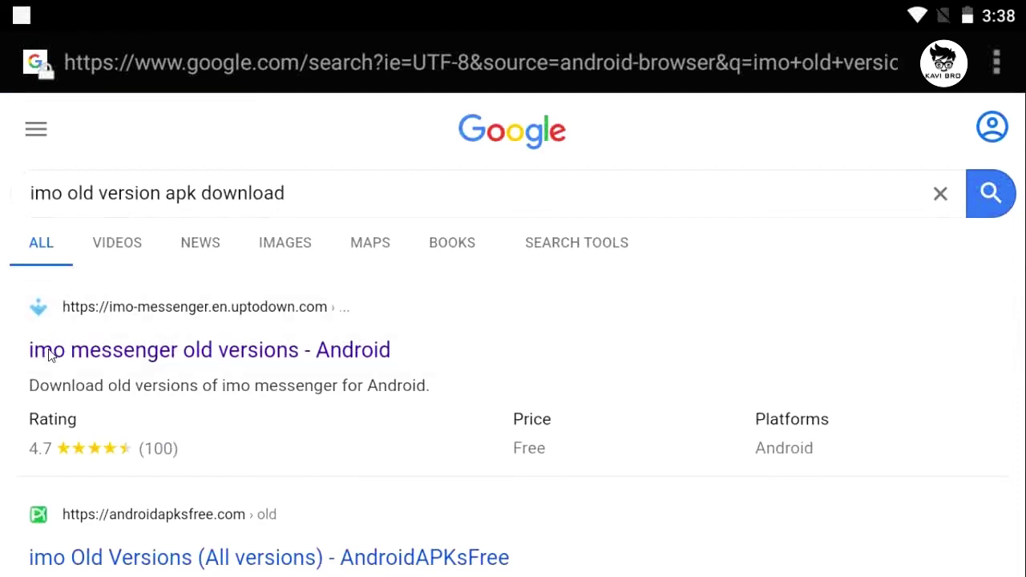
- Open the Uptodown result for imo messenger old versions and choose the second 9.8 release in the previous versions list
click(48, 353)
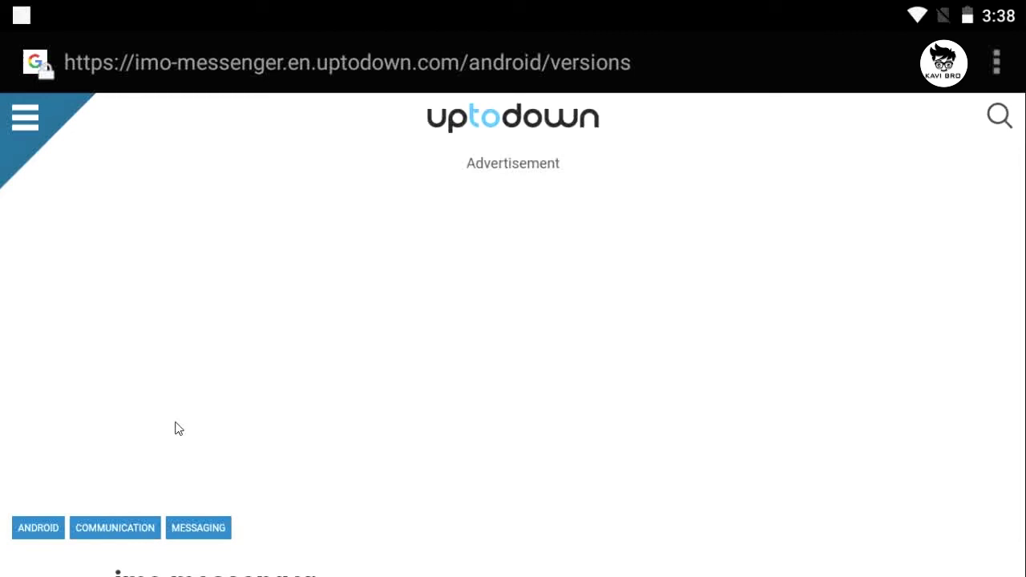
drag(312, 477, 295, 156)
drag(237, 446, 263, 248)
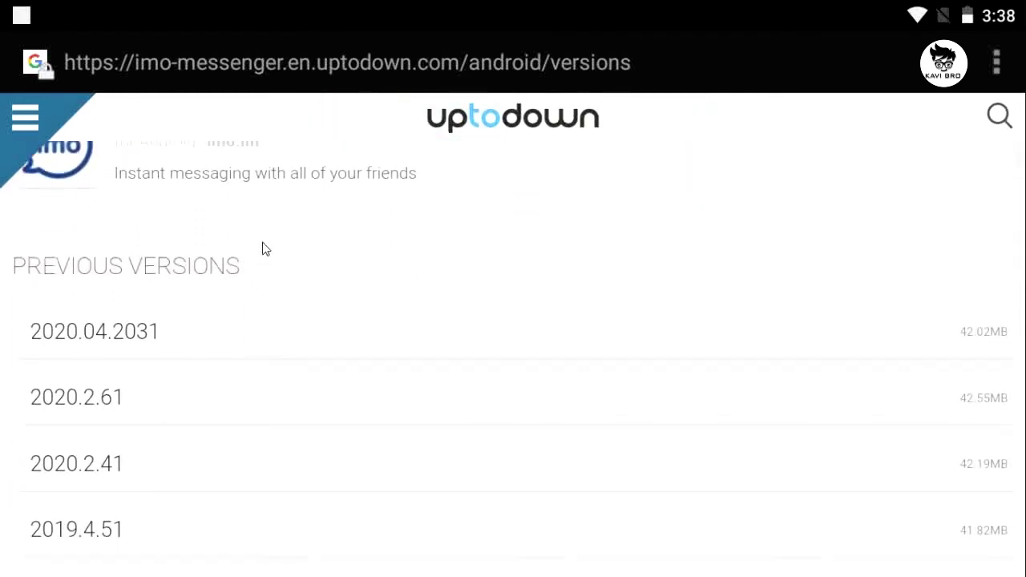
drag(214, 486, 241, 352)
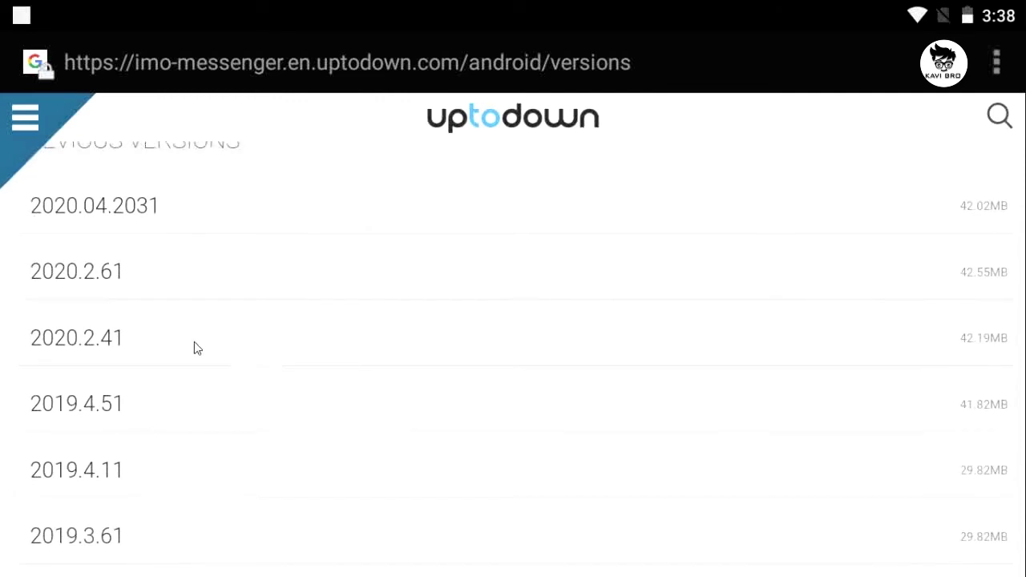
drag(139, 359, 187, 257)
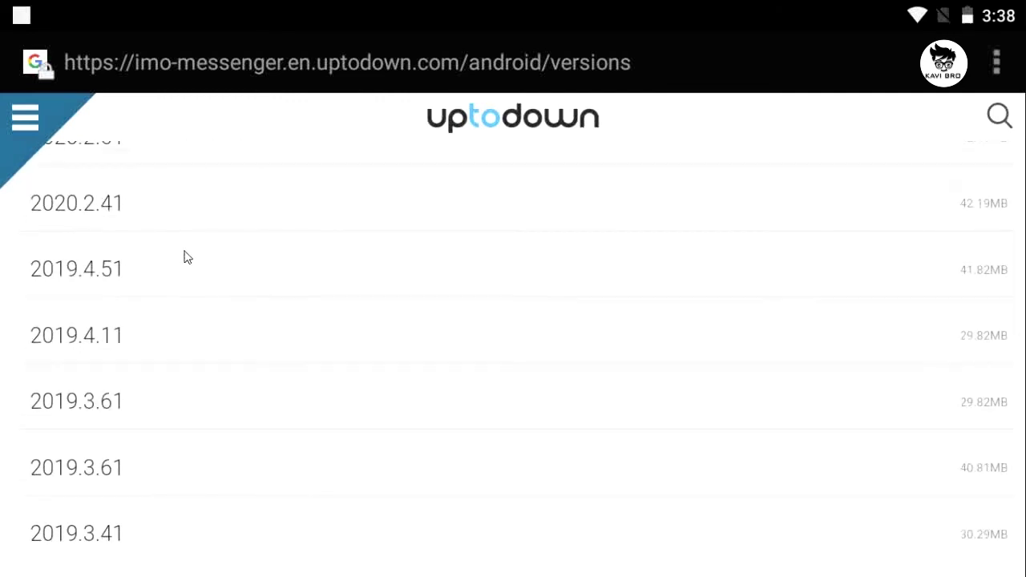
drag(124, 490, 141, 326)
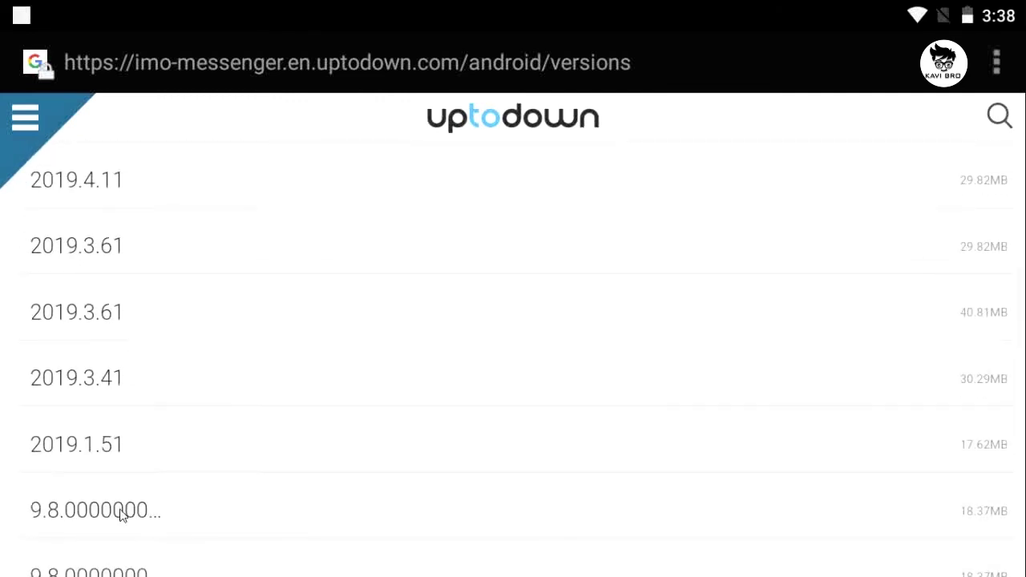
drag(118, 513, 142, 316)
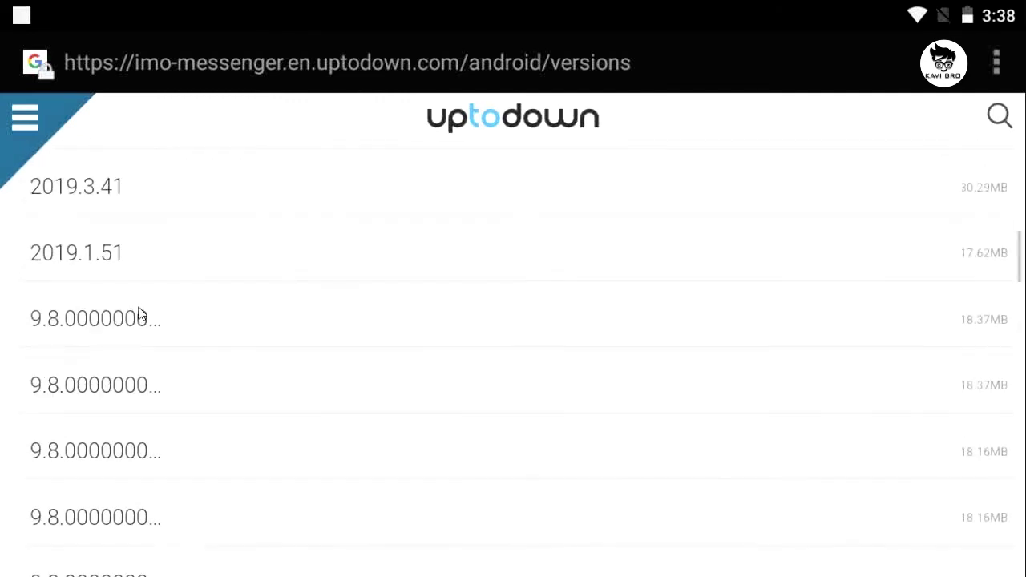
click(118, 395)
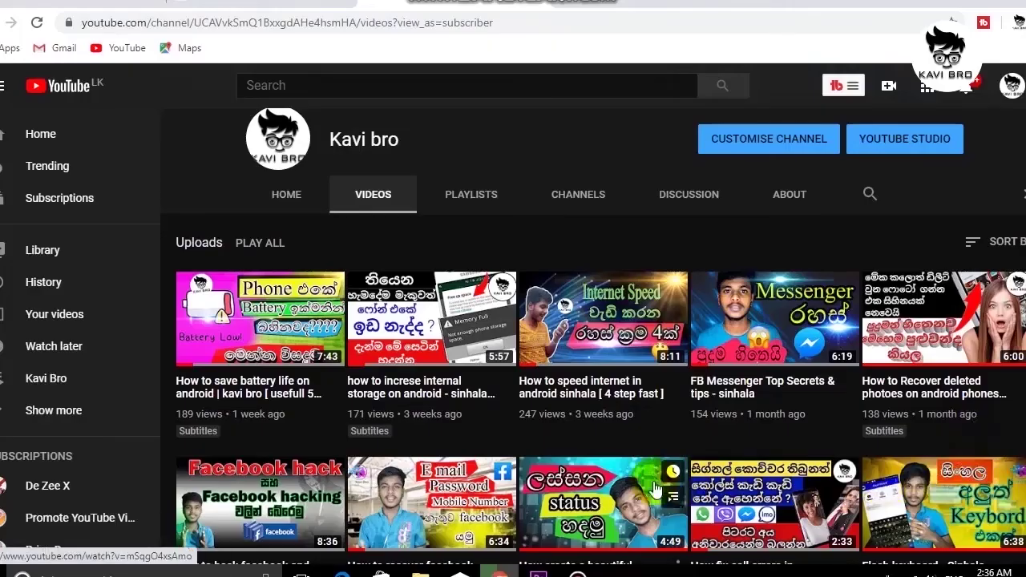
- Look over the uploaded videos on the YouTube channel's Videos page
scroll(615, 478, down, 4)
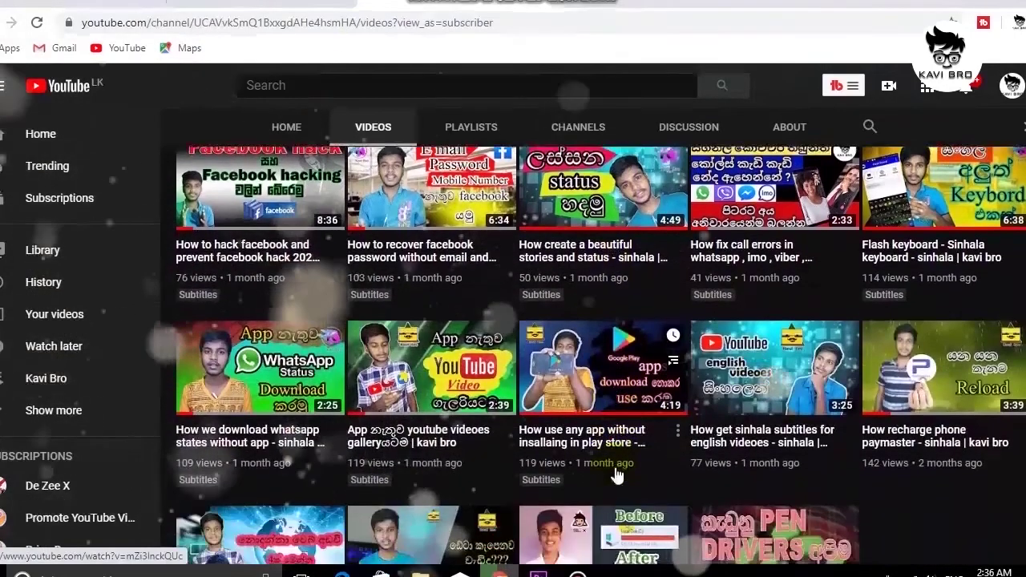
scroll(622, 469, up, 5)
scroll(627, 457, up, 1)
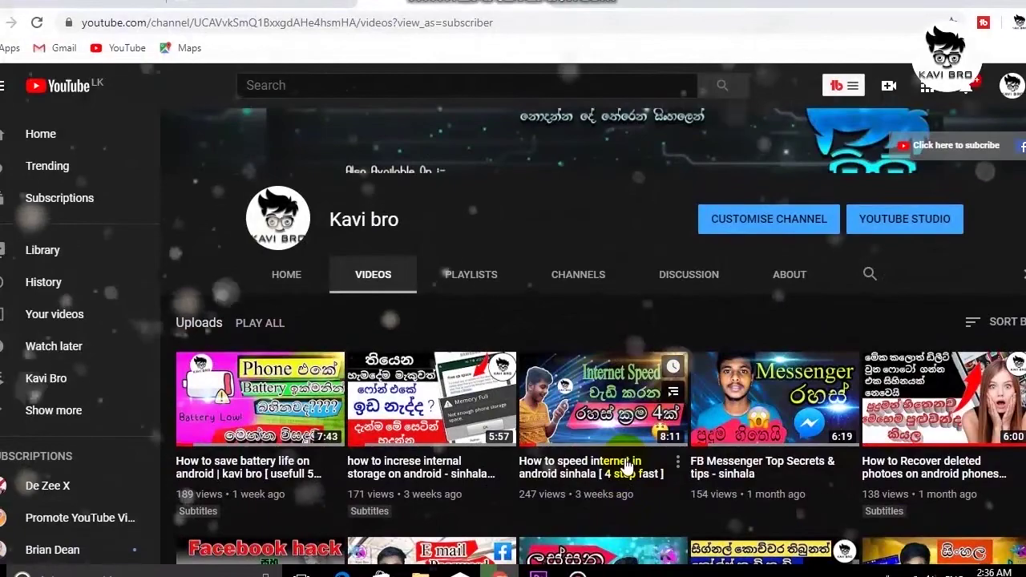
scroll(796, 319, down, 1)
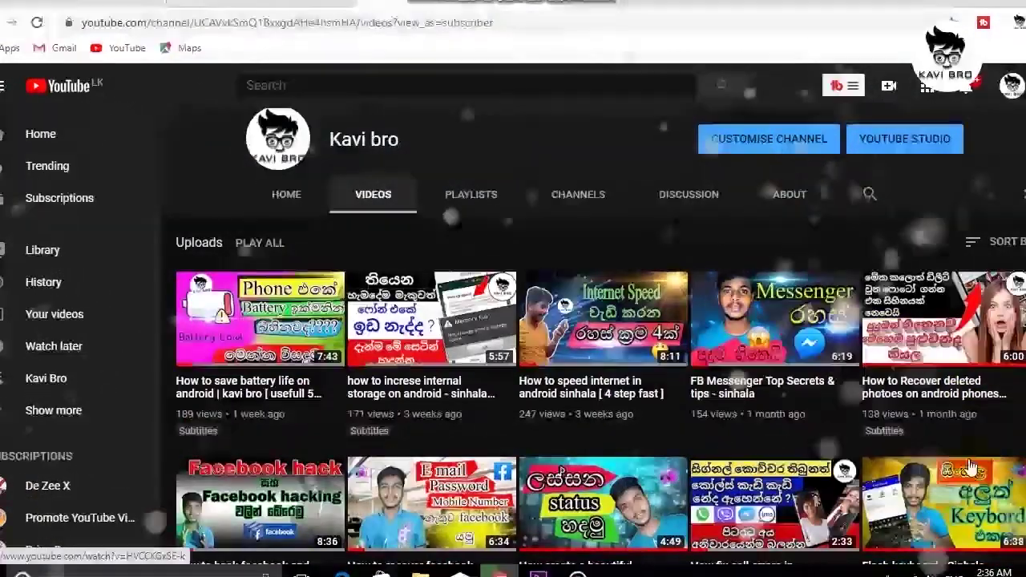
scroll(615, 489, down, 5)
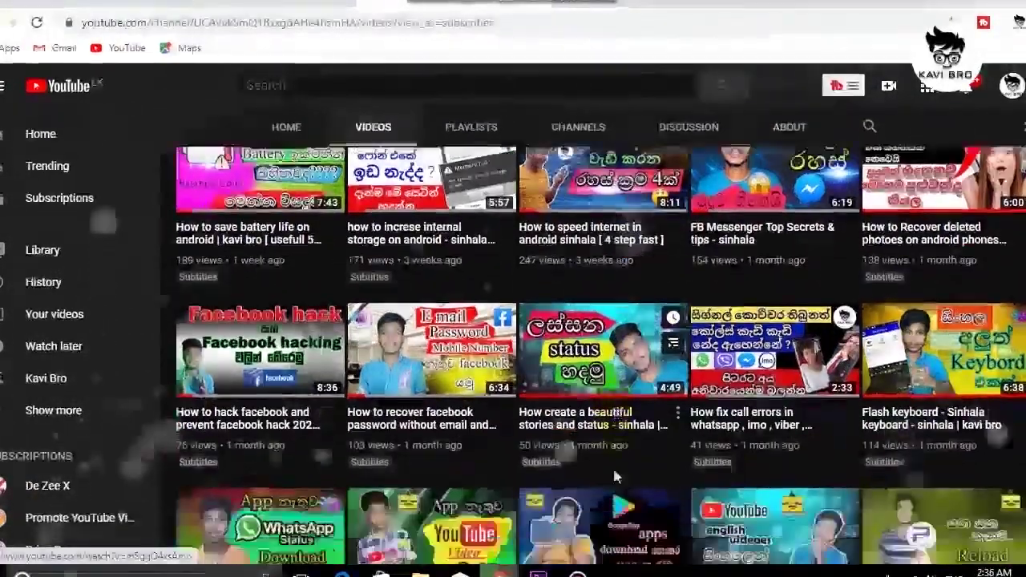
scroll(617, 463, up, 4)
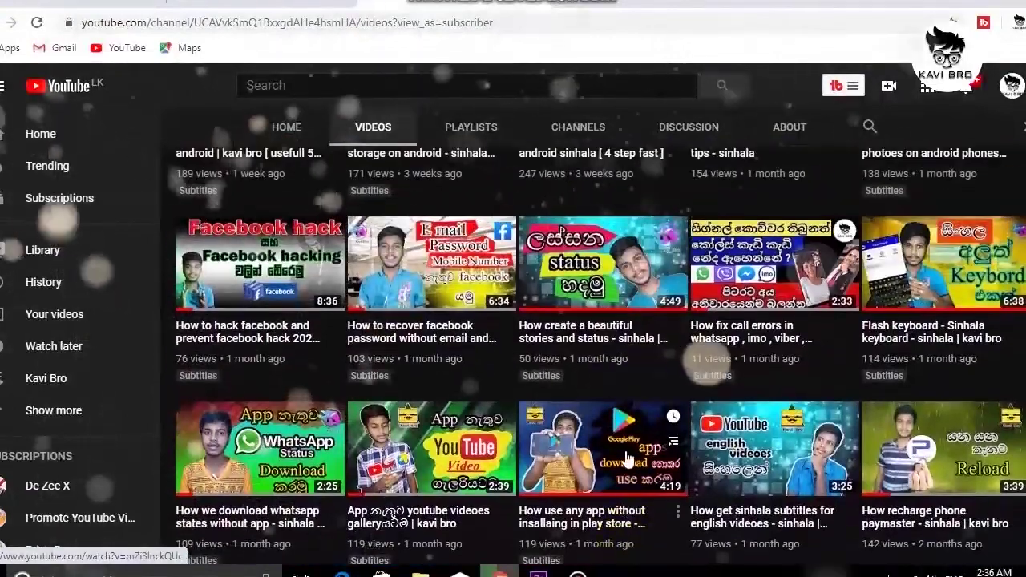
scroll(628, 458, up, 2)
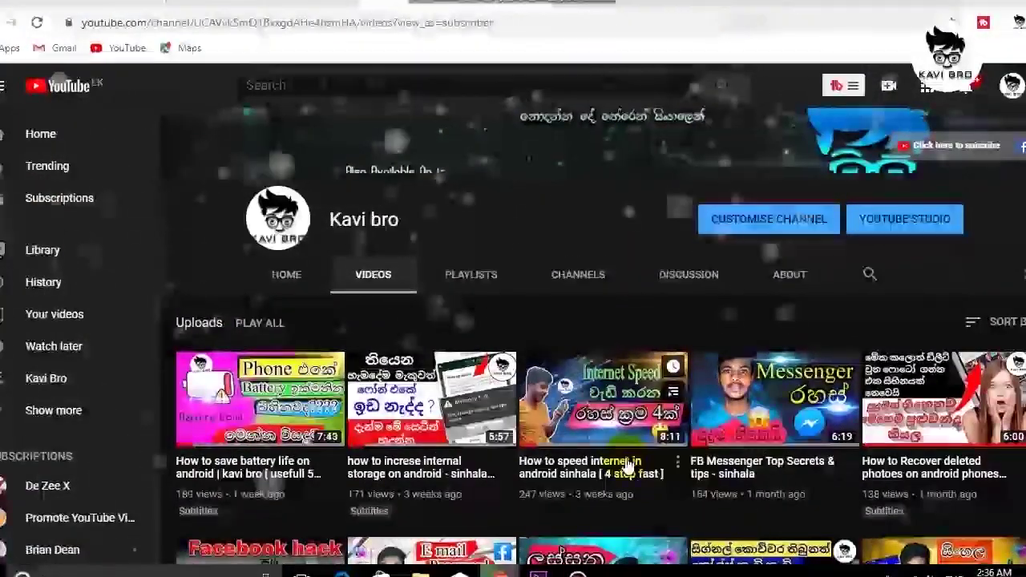
scroll(623, 489, down, 1)
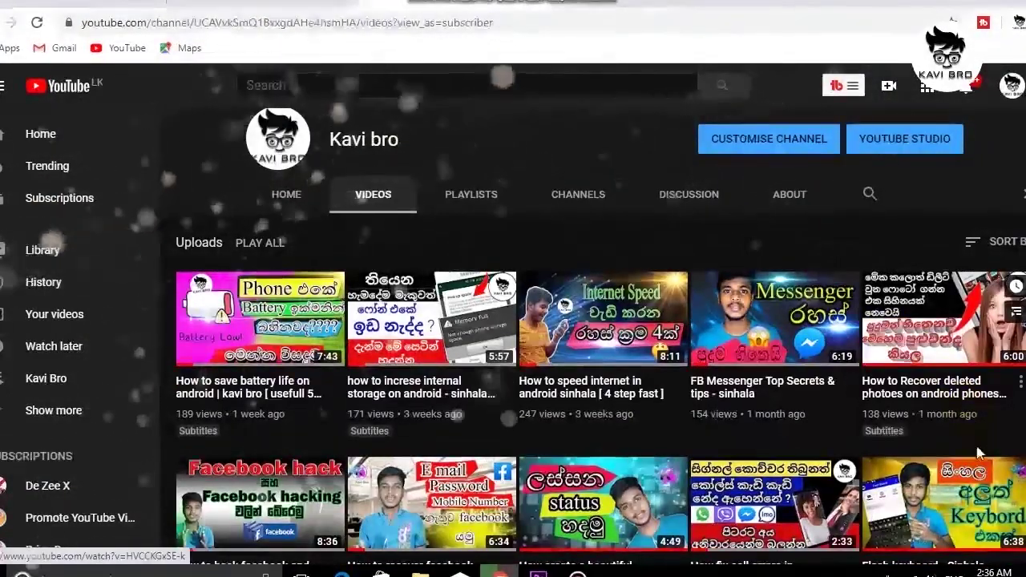
scroll(621, 485, down, 4)
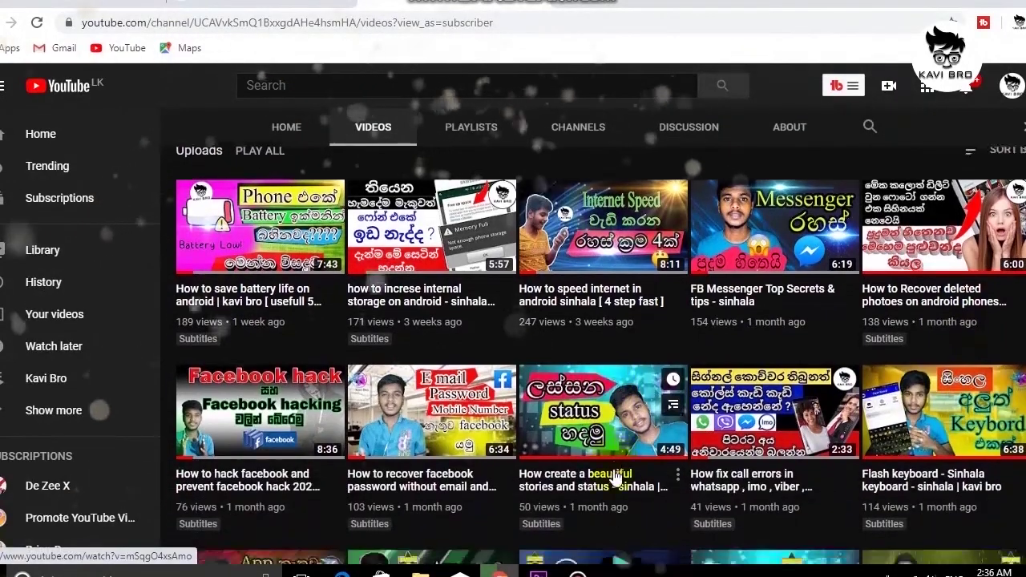
scroll(620, 470, up, 1)
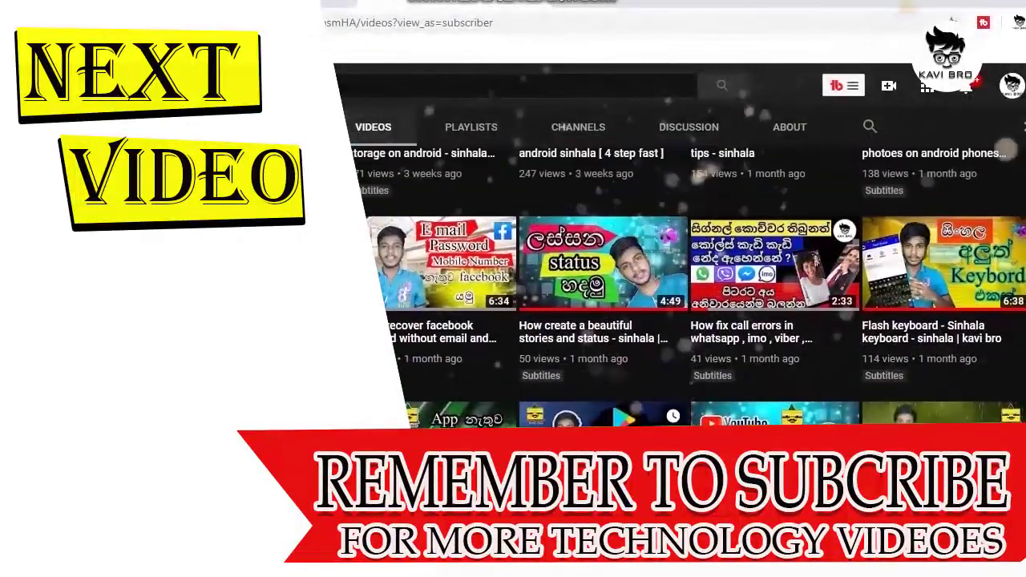
scroll(688, 286, up, 1)
scroll(689, 305, up, 1)
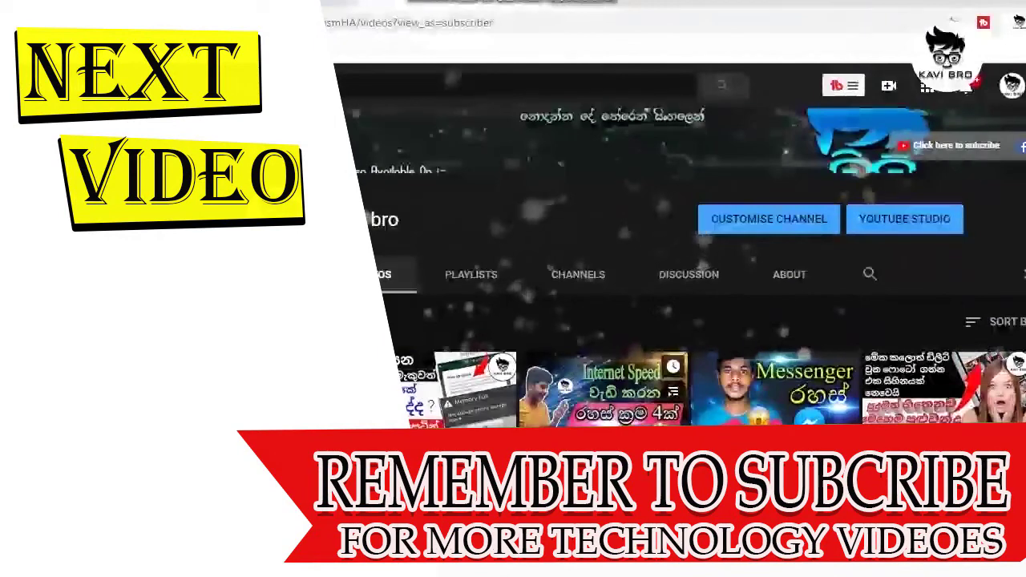